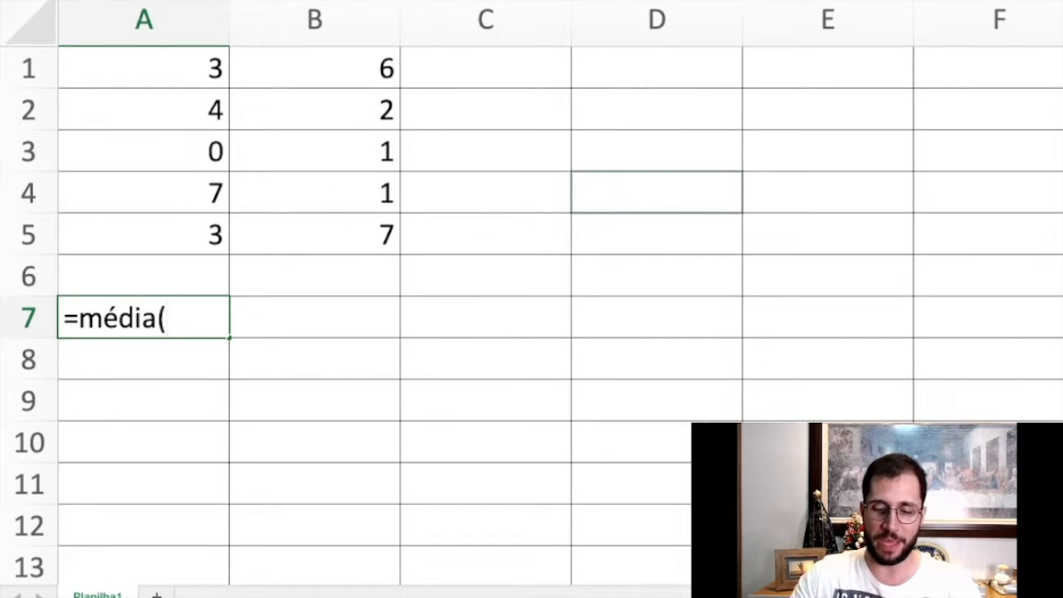
Complete the average formula in cell A7 with the range B1:B5.
{"action": "type", "text": "B1:b5"}
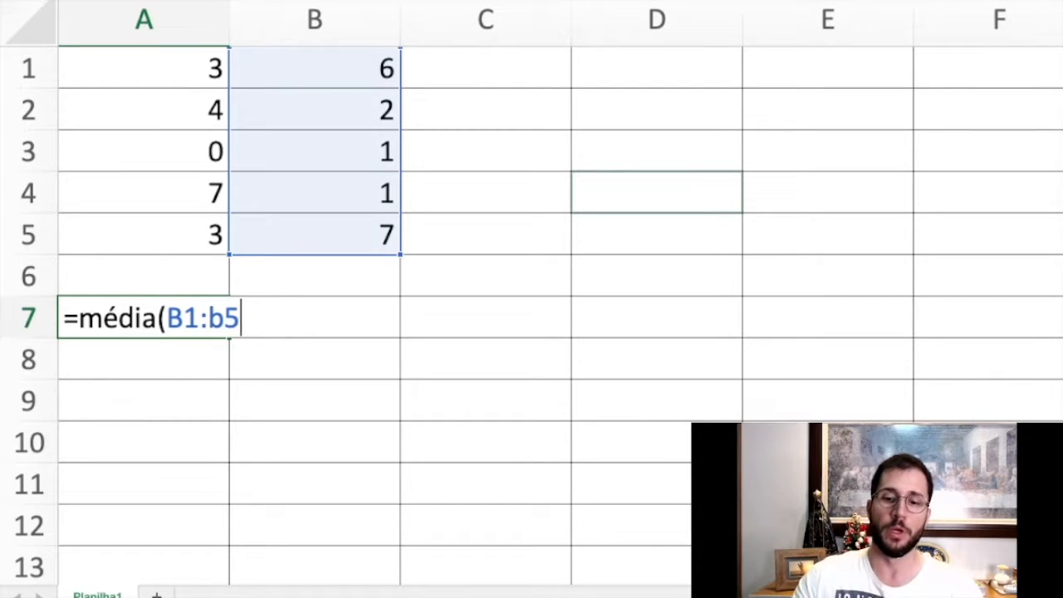
{"action": "type", "text": ")"}
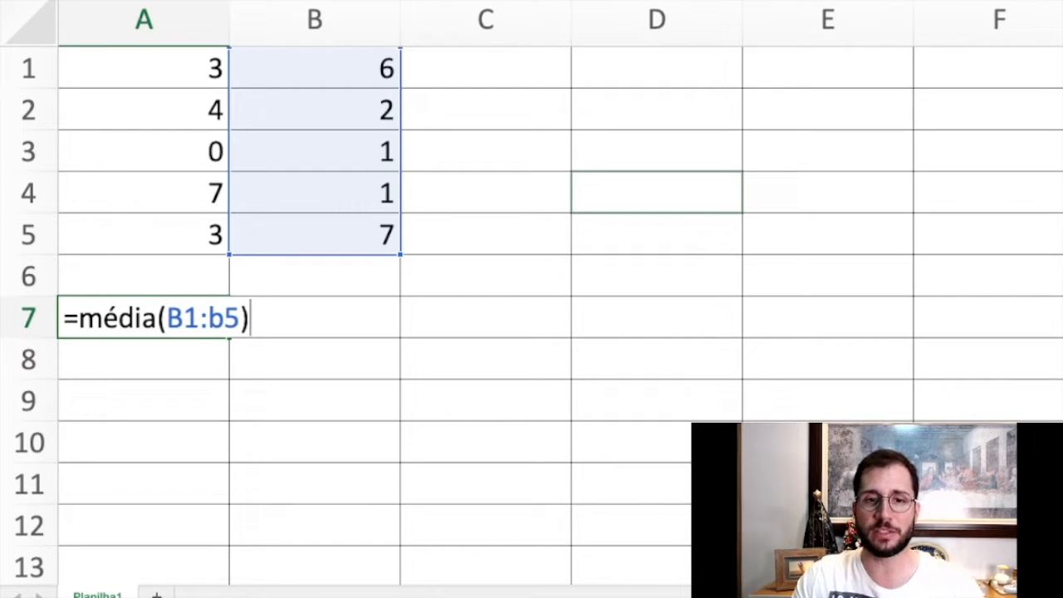
{"action": "key", "text": "Return"}
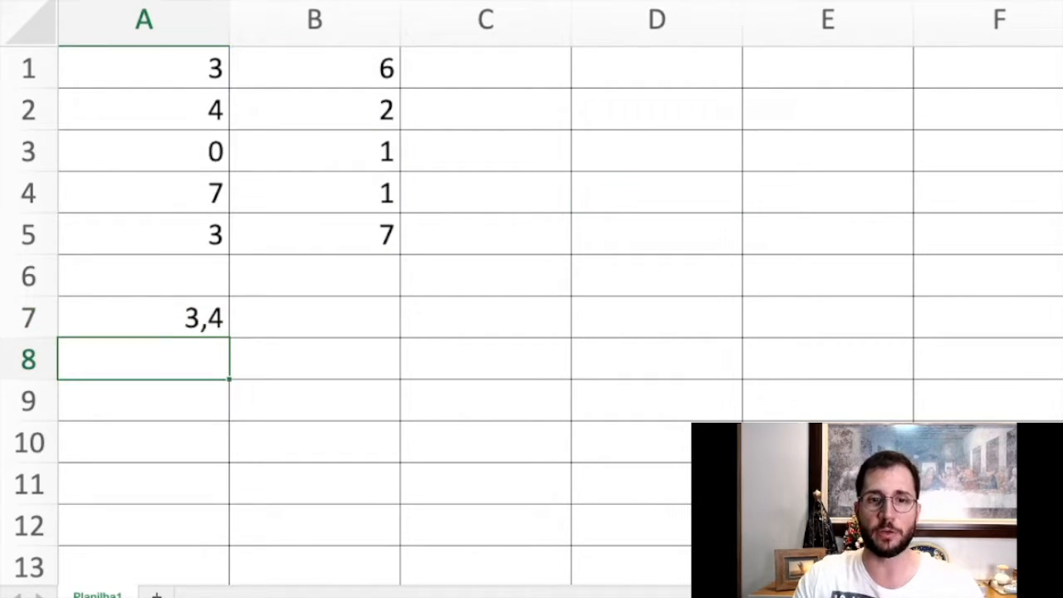
Examine the formula in A7 and the source range B1:B5 that it averages.
{"action": "left_click", "coordinate": [143, 317]}
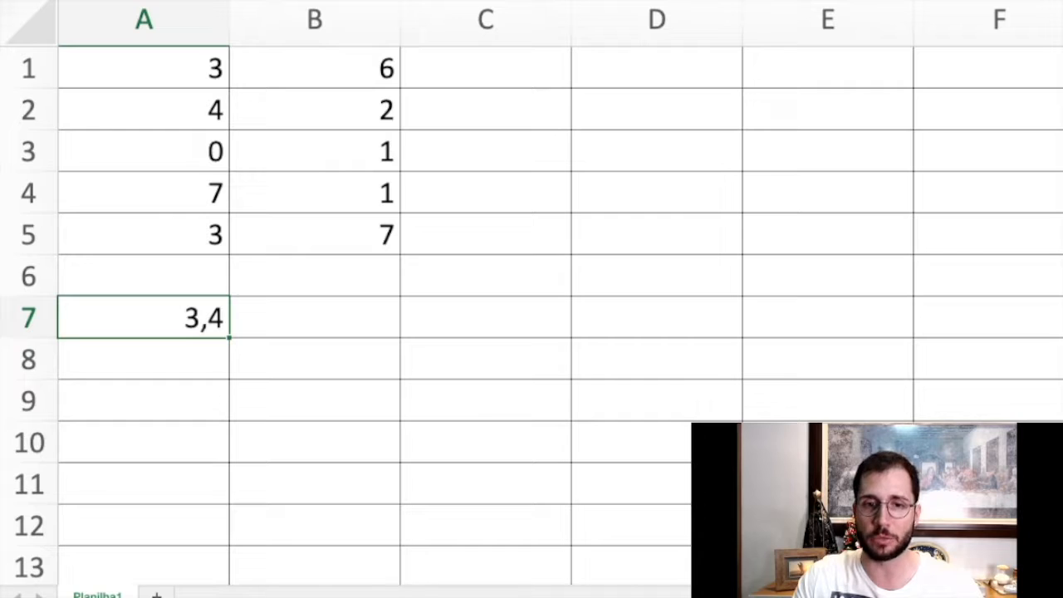
{"action": "left_click_drag", "start_coordinate": [314, 68], "coordinate": [314, 234]}
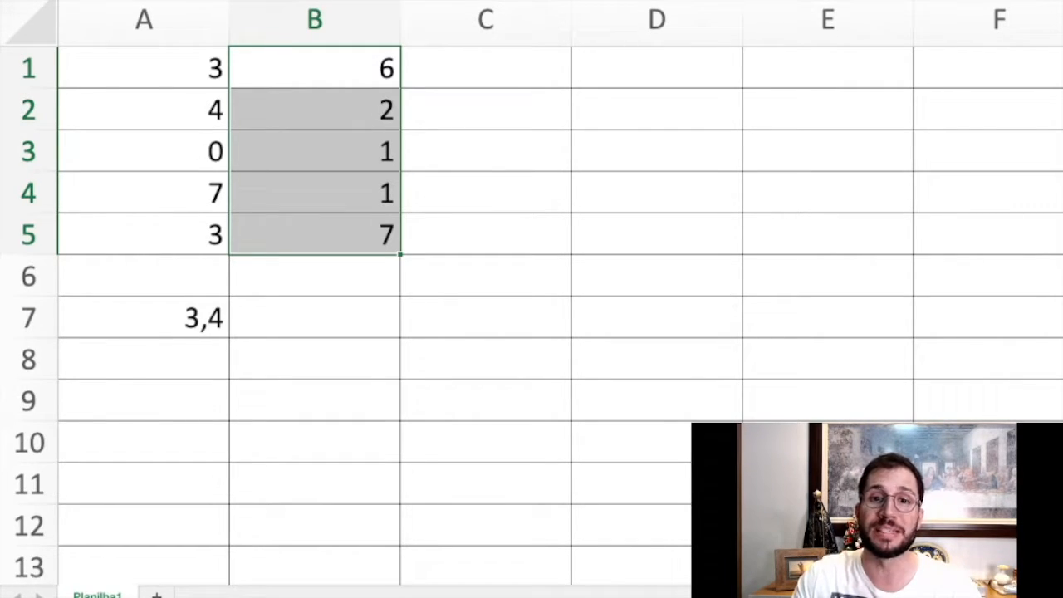
{"action": "left_click_drag", "start_coordinate": [314, 68], "coordinate": [314, 234]}
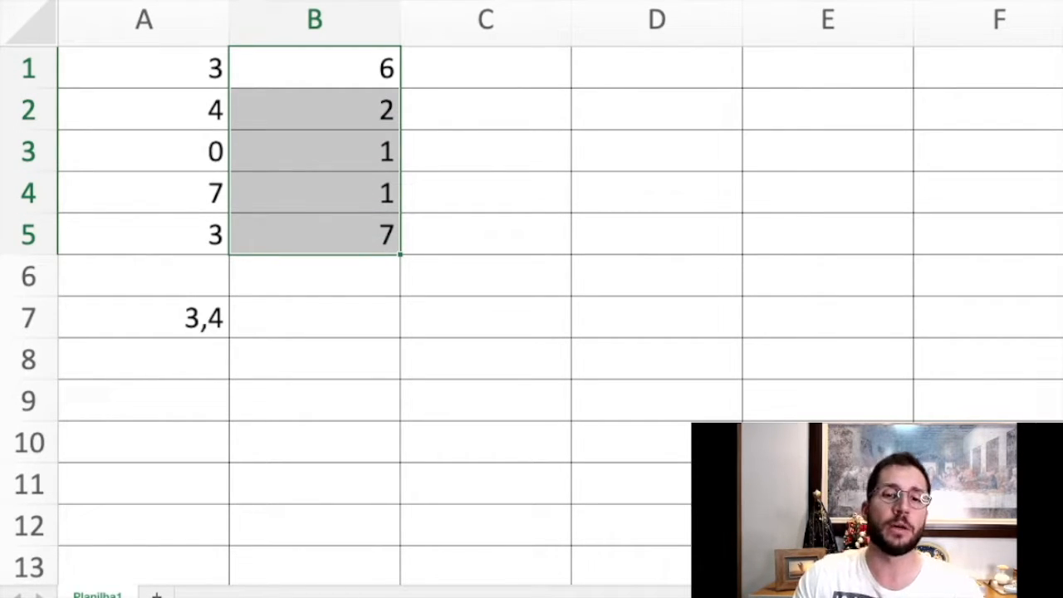
{"action": "left_click", "coordinate": [144, 317]}
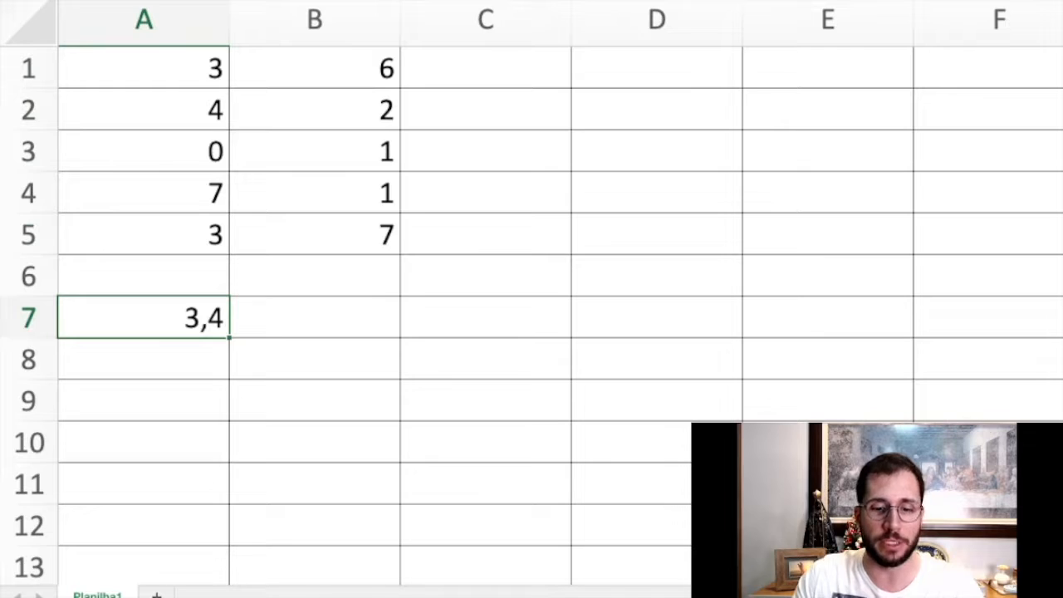
{"action": "double_click", "coordinate": [174, 318]}
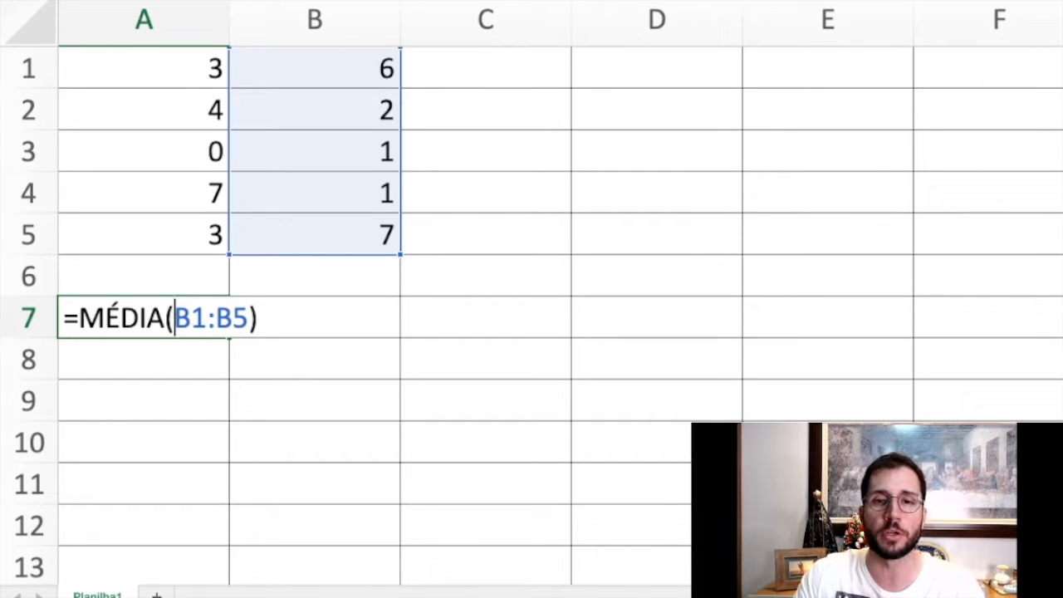
{"action": "left_click", "coordinate": [144, 401]}
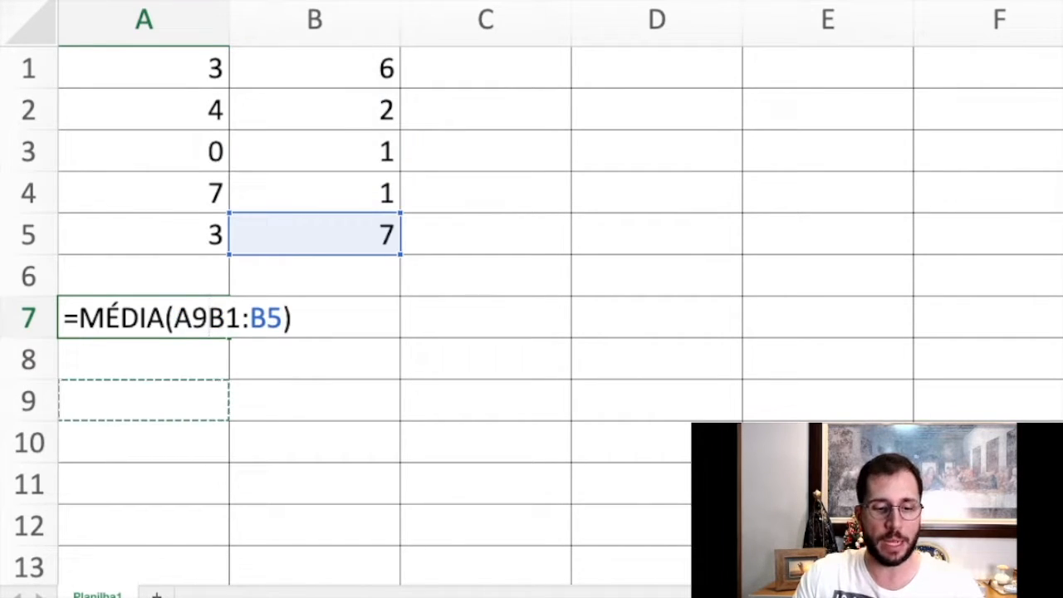
{"action": "key", "text": "Escape"}
Enter the formula =média(a1:b2) in cell A8 to average the block A1:B2.
{"action": "left_click", "coordinate": [144, 359]}
{"action": "type", "text": "=soma"}
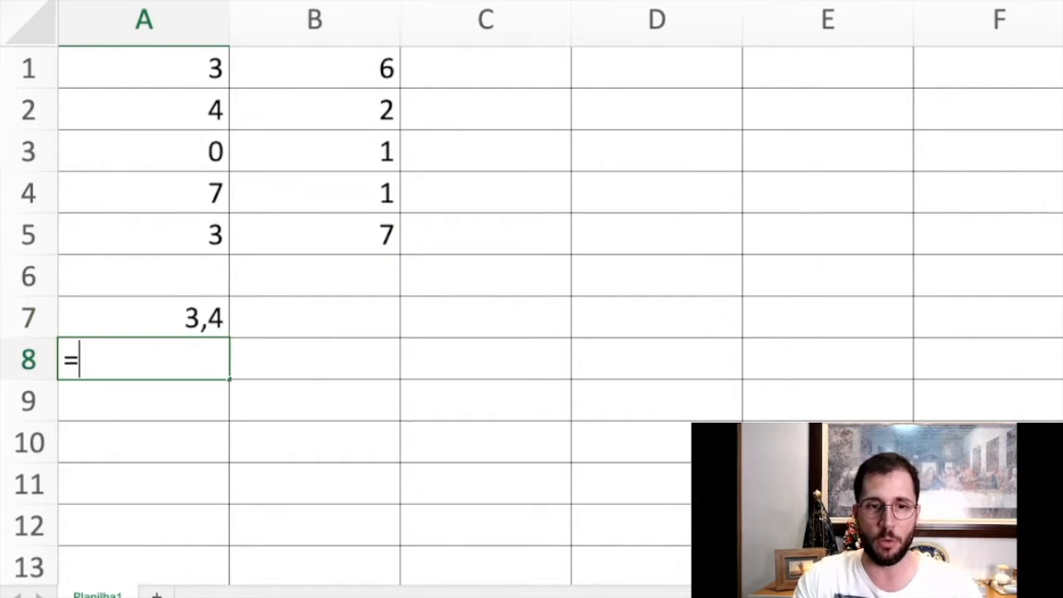
{"action": "key", "text": "BackSpace"}
{"action": "key", "text": "BackSpace"}
{"action": "key", "text": "BackSpace"}
{"action": "key", "text": "BackSpace"}
{"action": "type", "text": "média"}
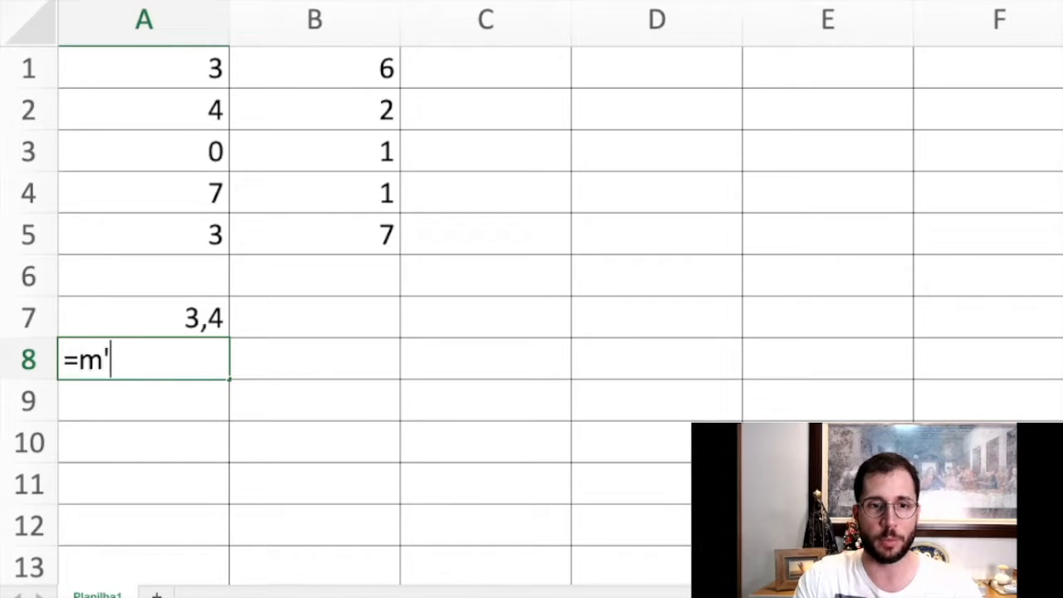
{"action": "type", "text": "(a"}
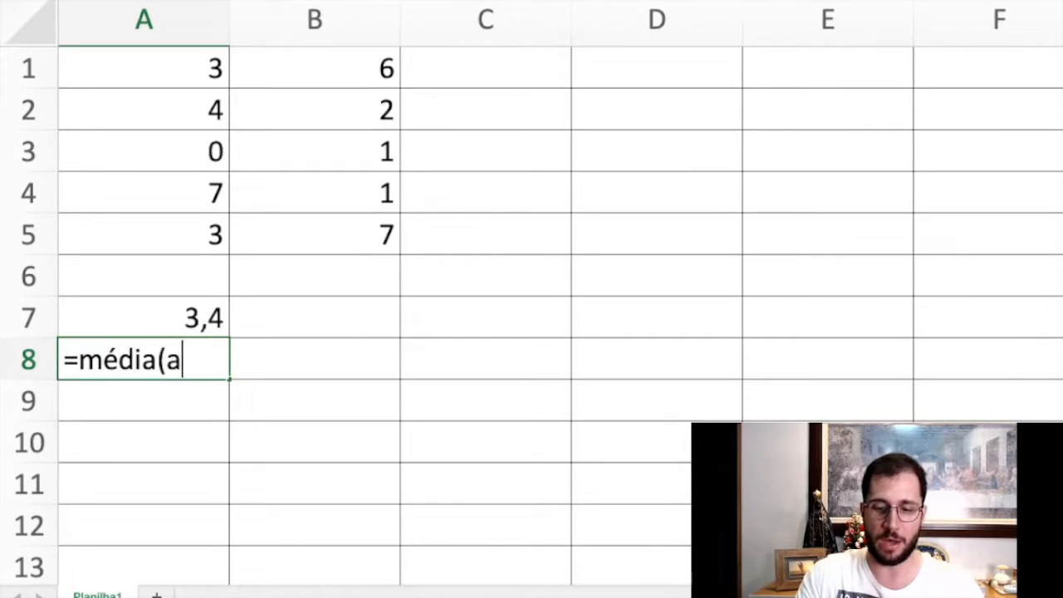
{"action": "type", "text": "1:b2"}
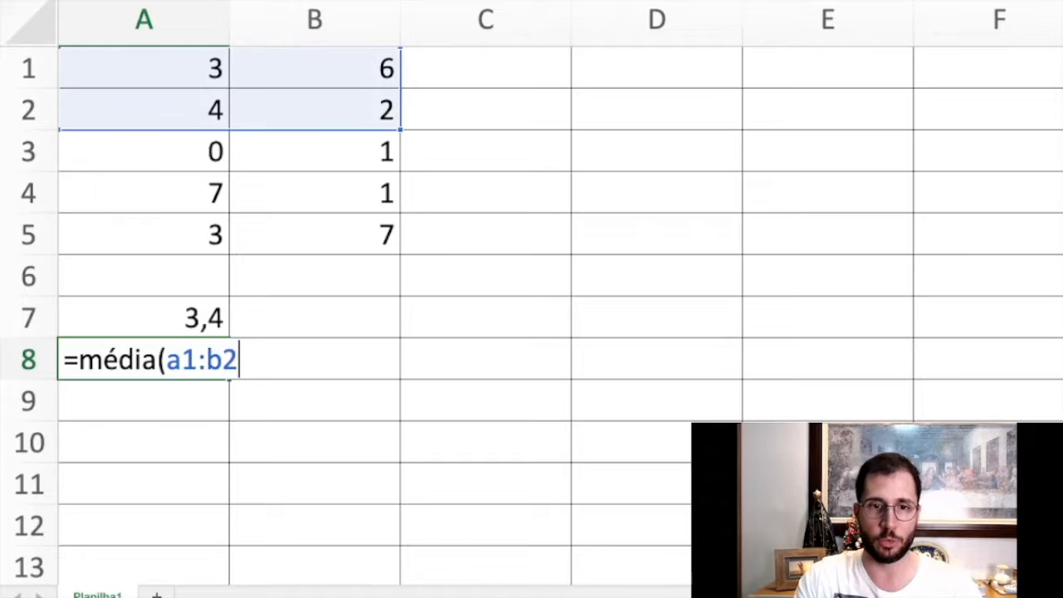
{"action": "type", "text": ")"}
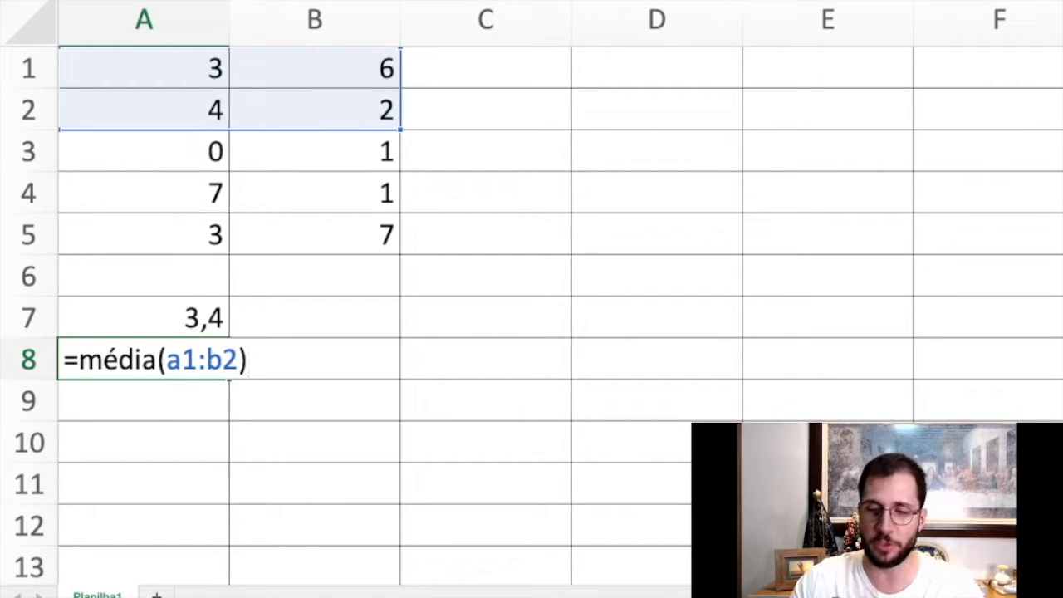
{"action": "key", "text": "Return"}
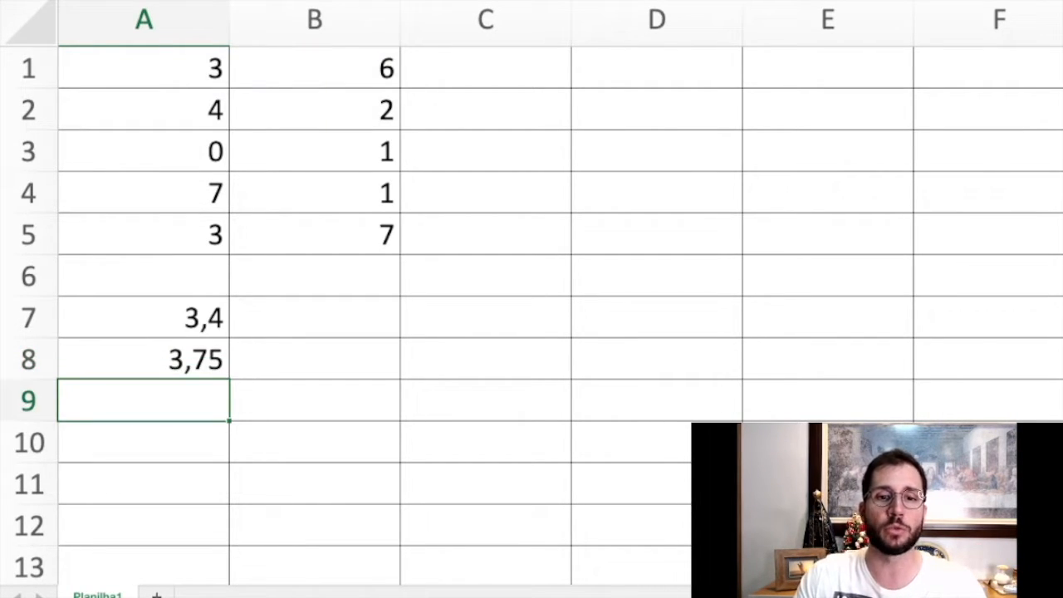
Enter the formula =média(A2:A4) in cell A9 to average those three cells.
{"action": "left_click", "coordinate": [143, 358]}
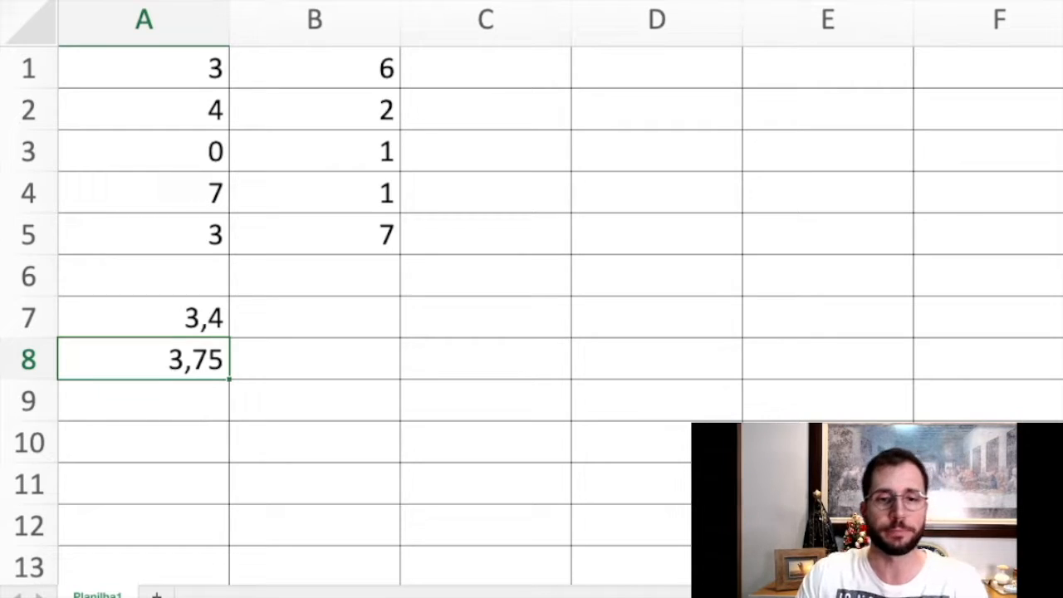
{"action": "key", "text": "Down"}
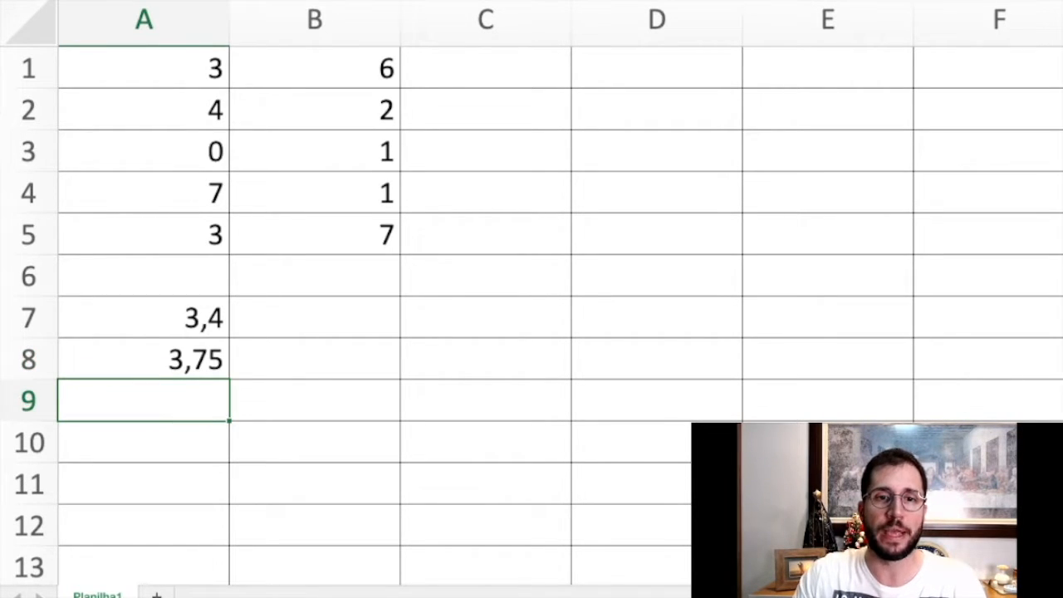
{"action": "type", "text": "="}
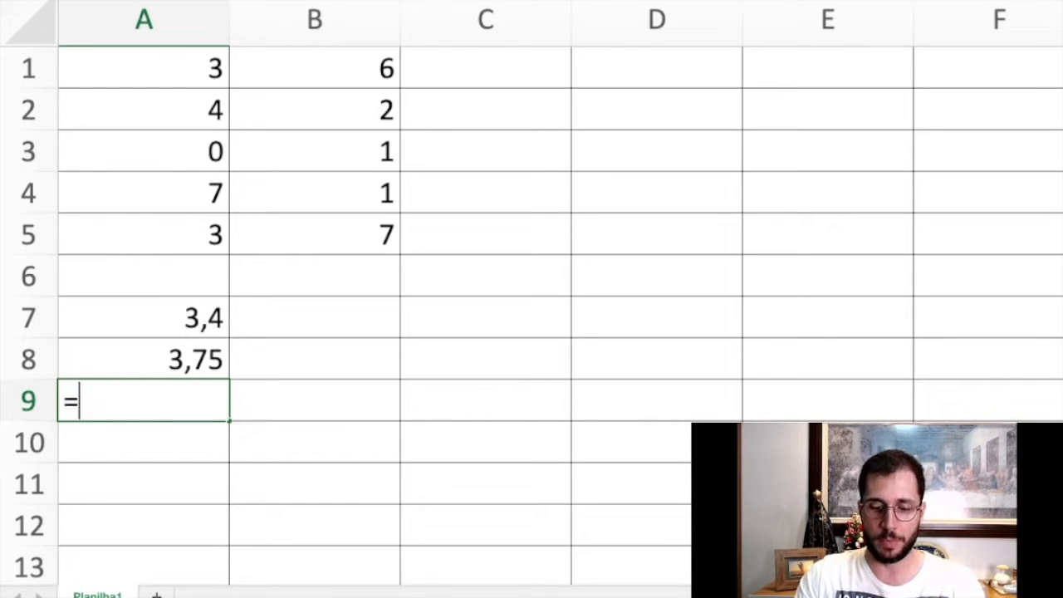
{"action": "type", "text": "média"}
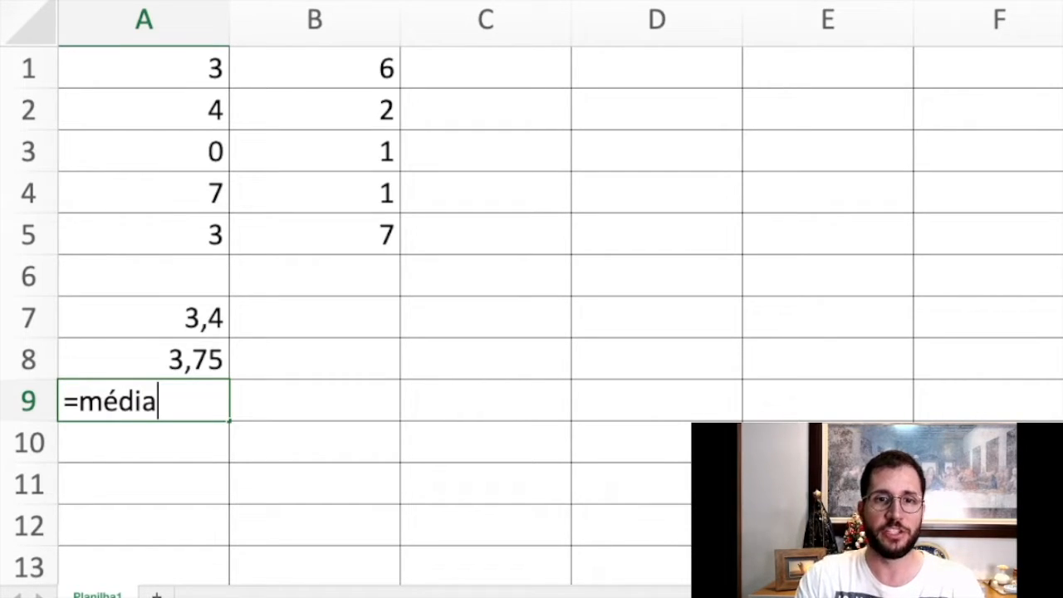
{"action": "type", "text": "a"}
{"action": "key", "text": "BackSpace"}
{"action": "type", "text": "(A2:"}
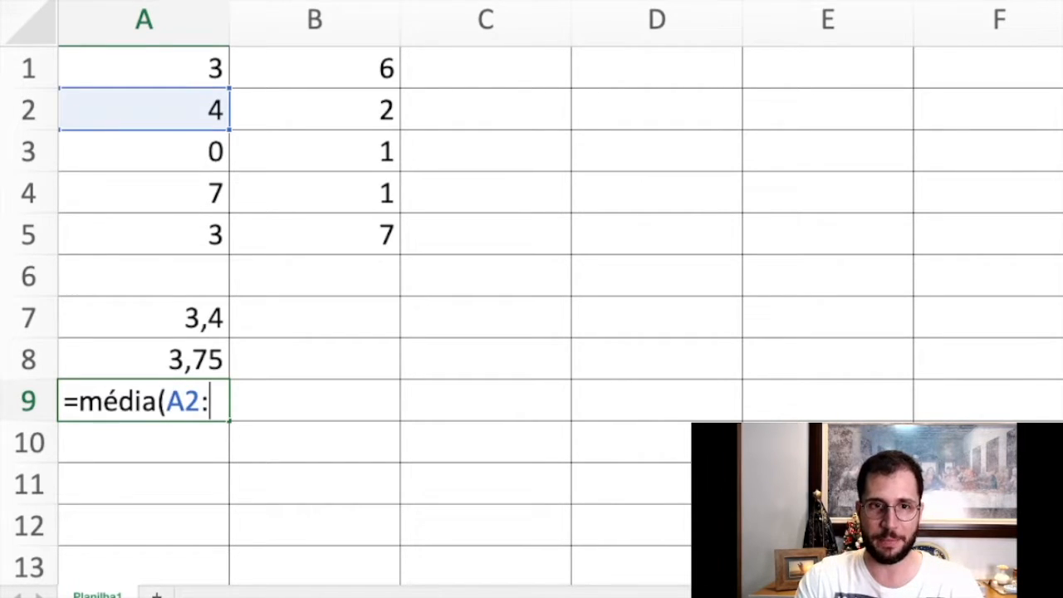
{"action": "type", "text": "A4"}
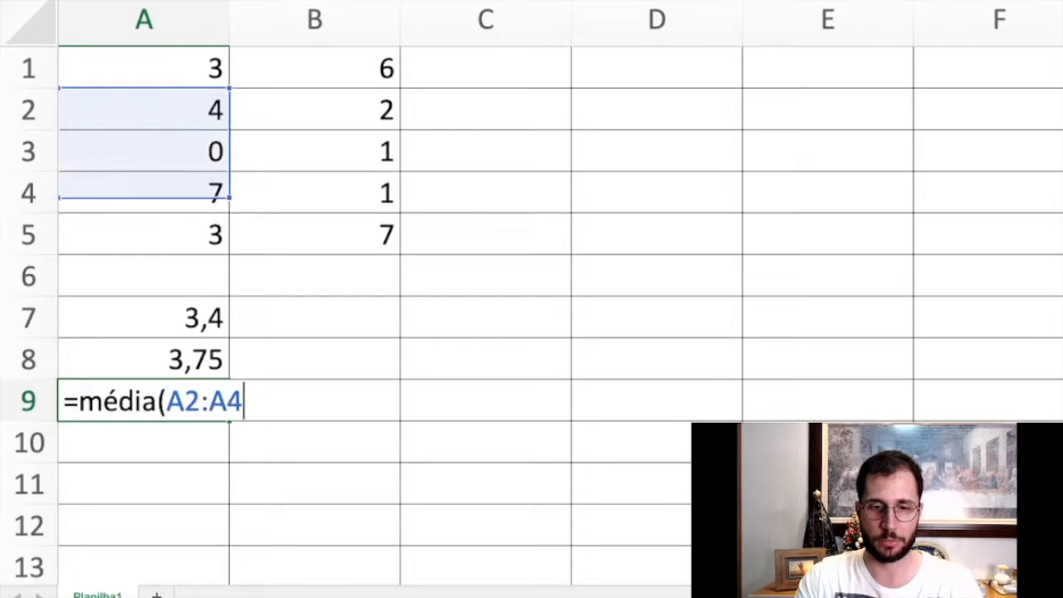
{"action": "type", "text": ")"}
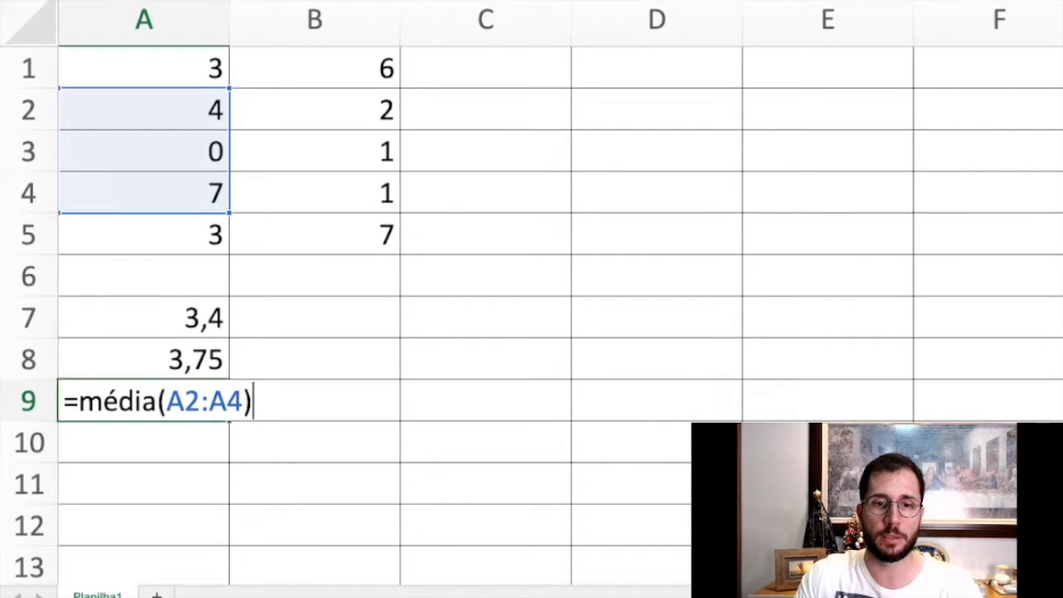
{"action": "key", "text": "Return"}
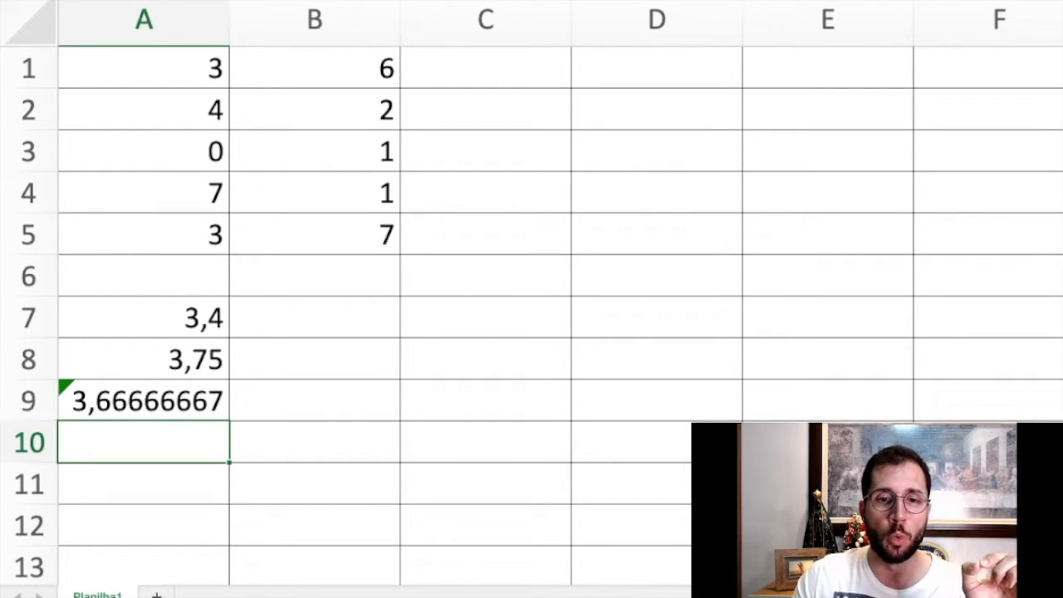
Clear the value of cell A3 and review the range A2:A4 averaged in A9.
{"action": "left_click_drag", "start_coordinate": [143, 109], "coordinate": [144, 193]}
{"action": "left_click", "coordinate": [144, 151]}
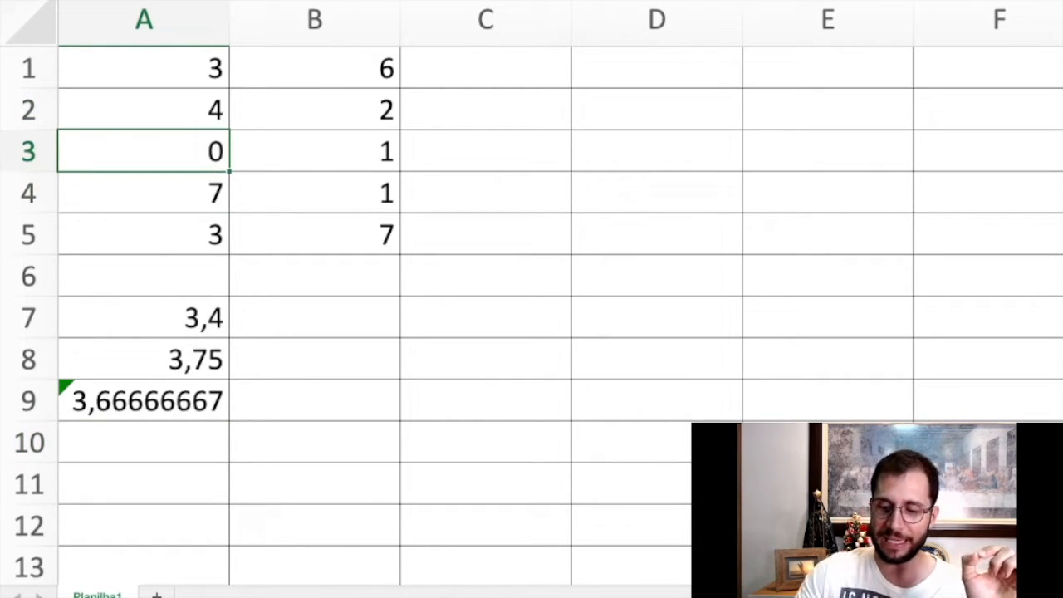
{"action": "key", "text": "Delete"}
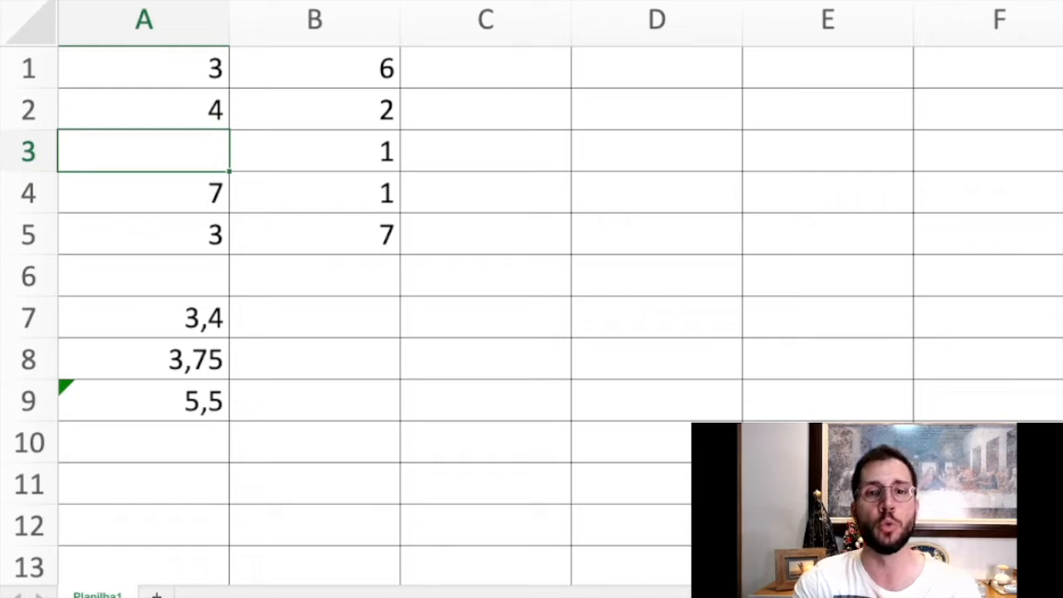
{"action": "left_click_drag", "start_coordinate": [144, 109], "coordinate": [144, 192]}
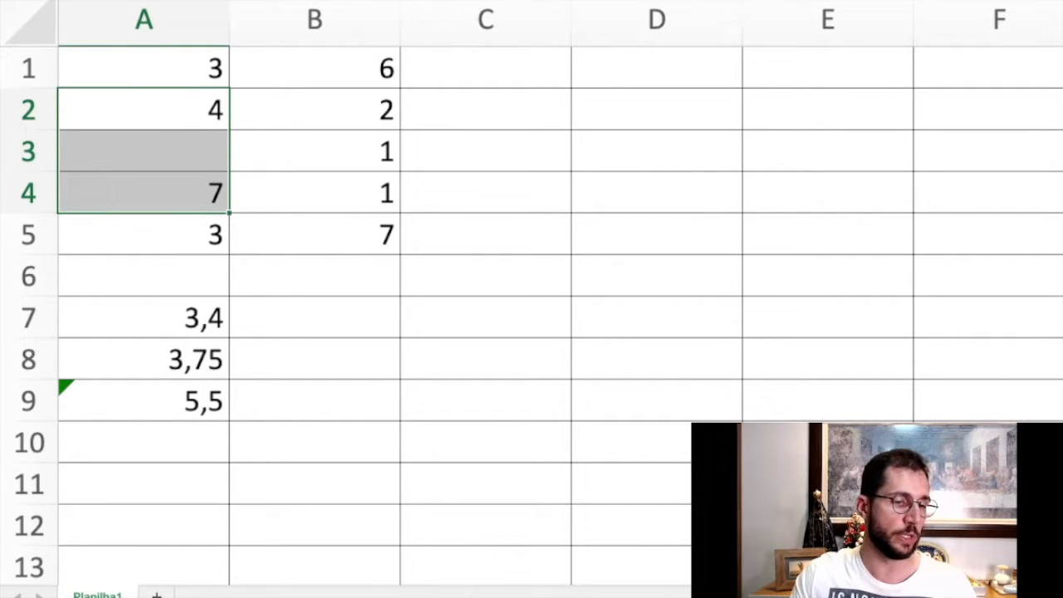
Enter the formula =MÉDIA(A2:A4) in cell A10, averaging the range that includes the empty cell A3.
{"action": "left_click", "coordinate": [144, 442]}
{"action": "type", "text": "=MÉDIA(A"}
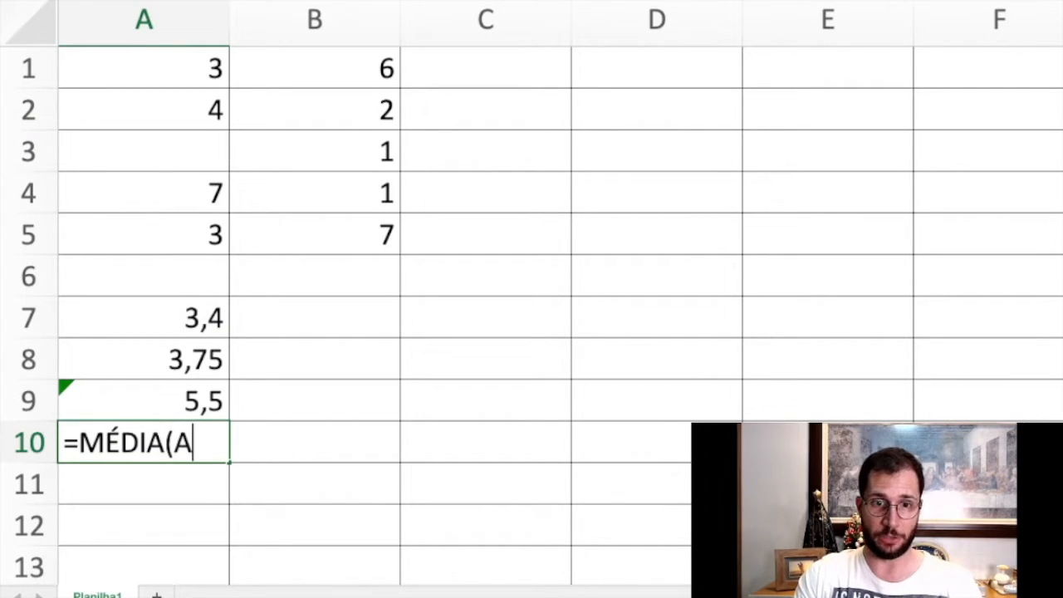
{"action": "type", "text": "2:A"}
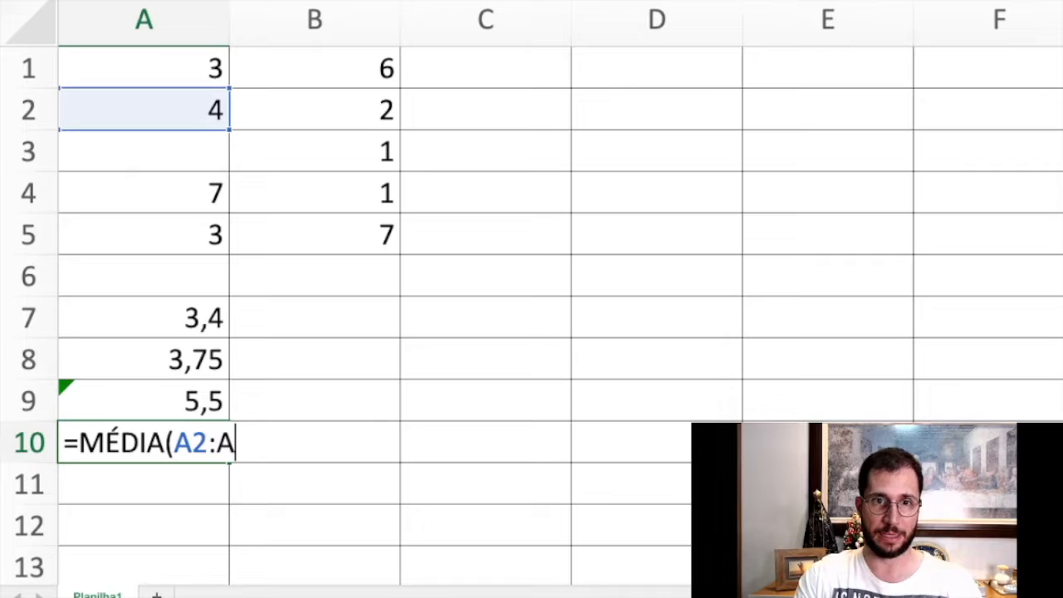
{"action": "type", "text": "4("}
{"action": "key", "text": "BackSpace"}
{"action": "type", "text": ")"}
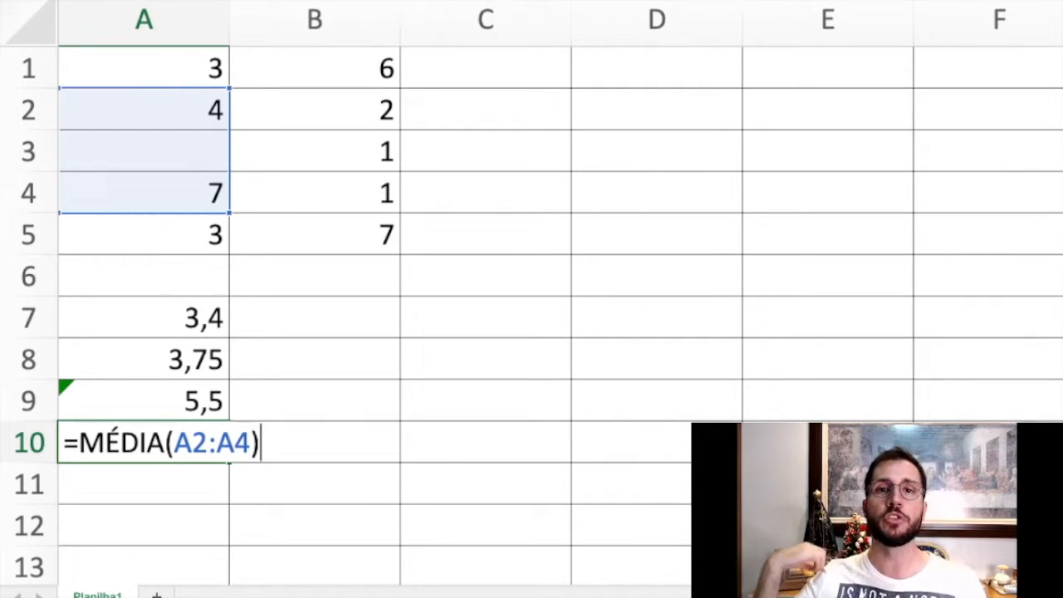
{"action": "key", "text": "Return"}
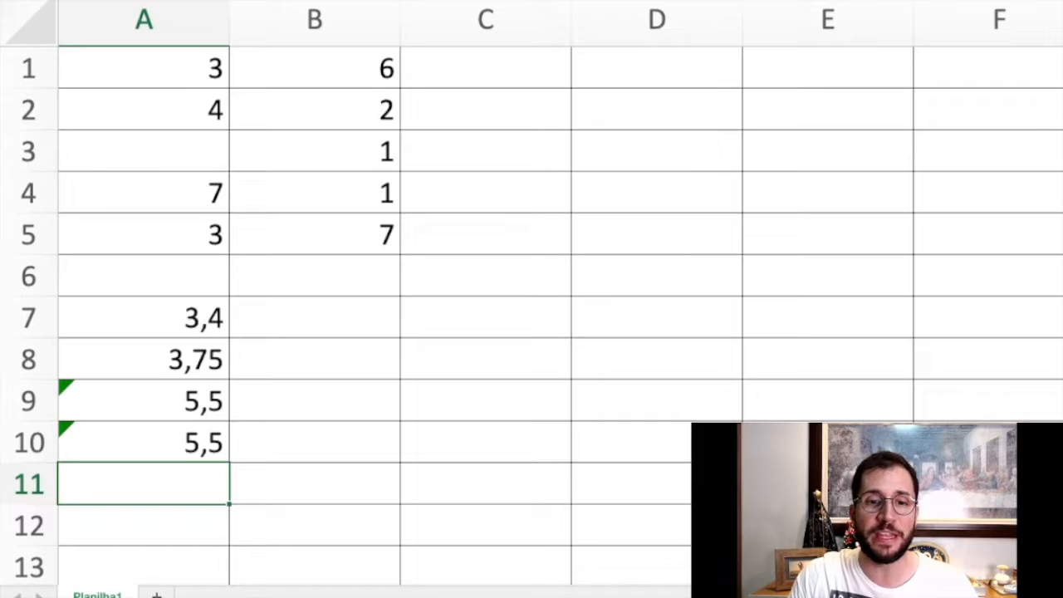
Put 0 in cell A3 to compare the averages, and empty the cell again.
{"action": "left_click", "coordinate": [144, 402]}
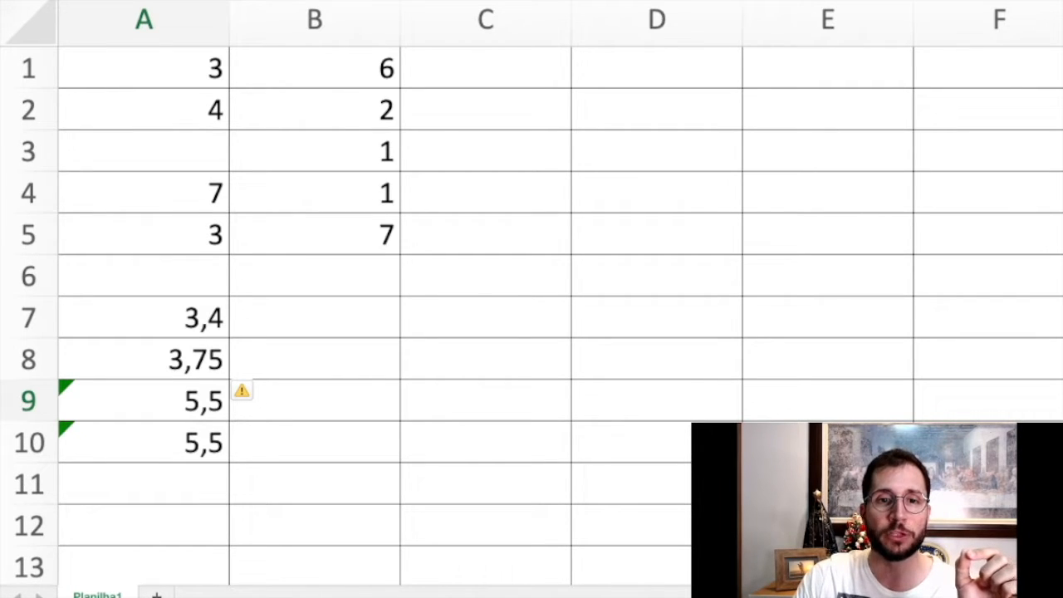
{"action": "left_click", "coordinate": [144, 151]}
{"action": "type", "text": "0"}
{"action": "key", "text": "Return"}
{"action": "left_click", "coordinate": [144, 151]}
{"action": "key", "text": "Delete"}
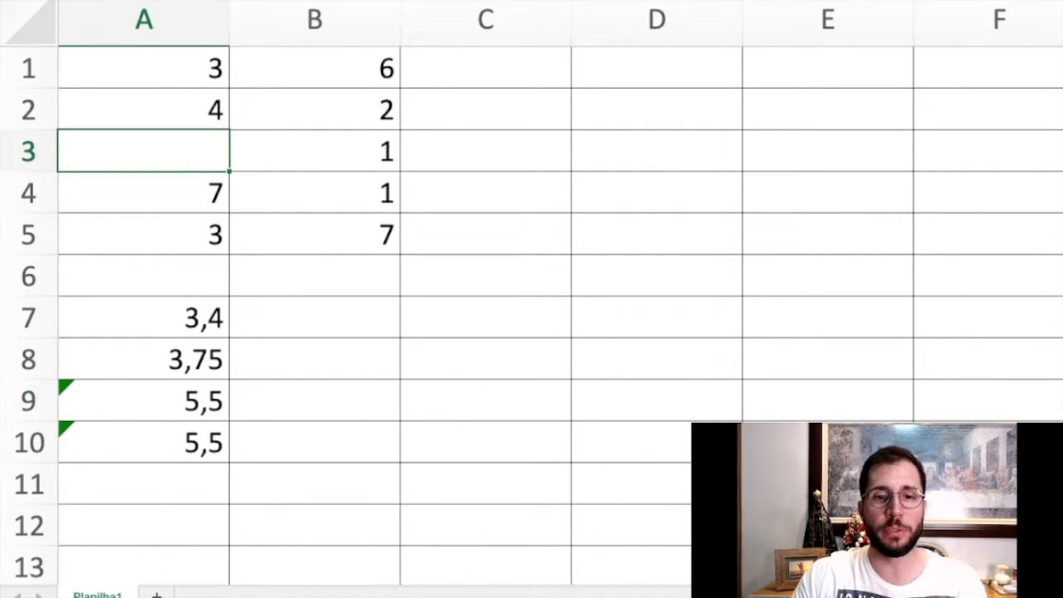
Check the range used by the formula in A9 and set cell A3 to 0.
{"action": "double_click", "coordinate": [174, 401]}
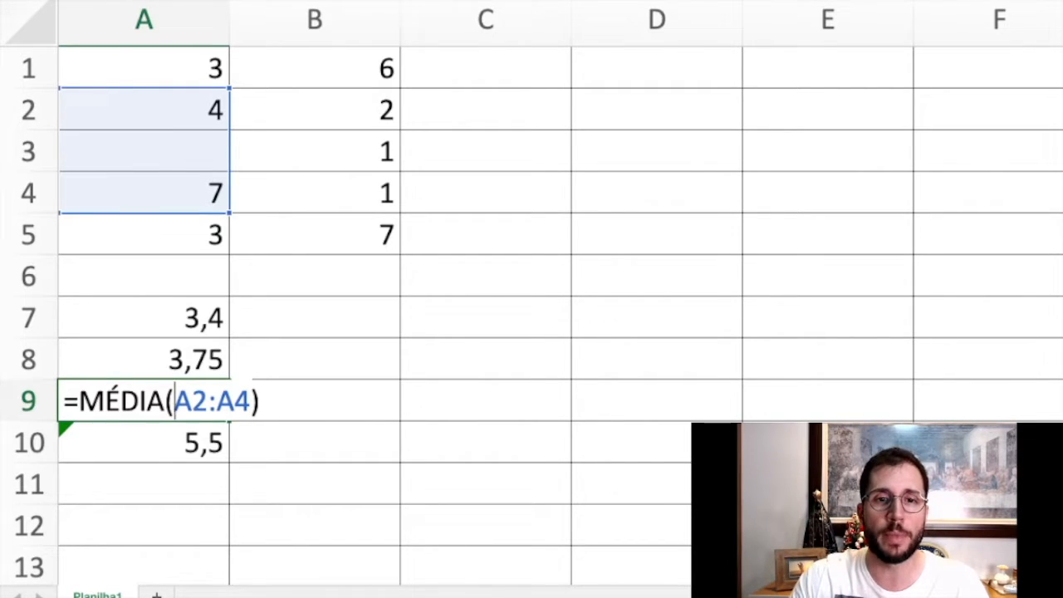
{"action": "left_click", "coordinate": [143, 151]}
{"action": "key", "text": "Escape"}
{"action": "left_click", "coordinate": [144, 151]}
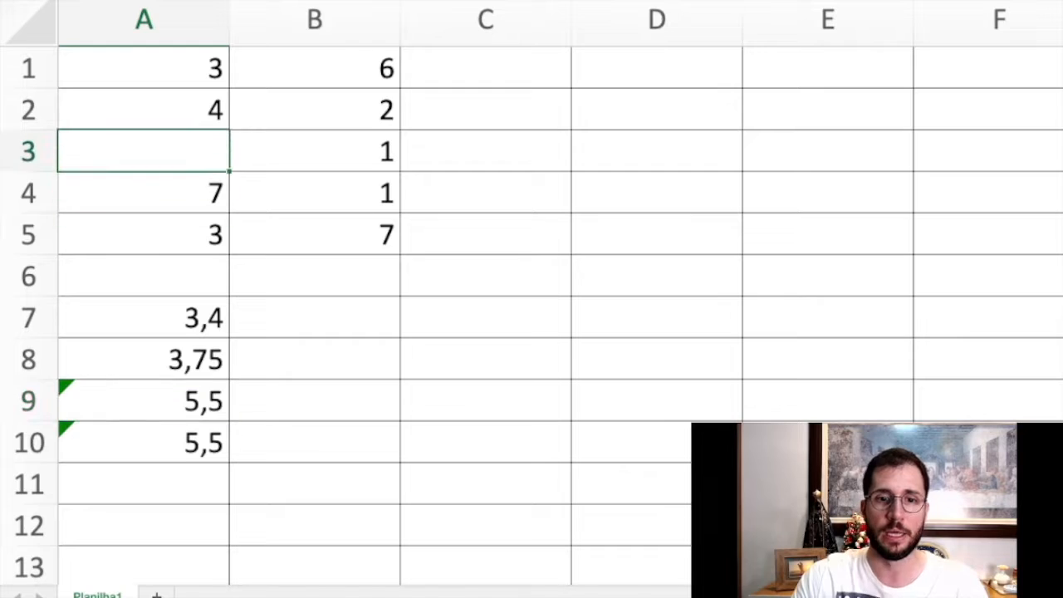
{"action": "type", "text": "0"}
{"action": "key", "text": "Return"}
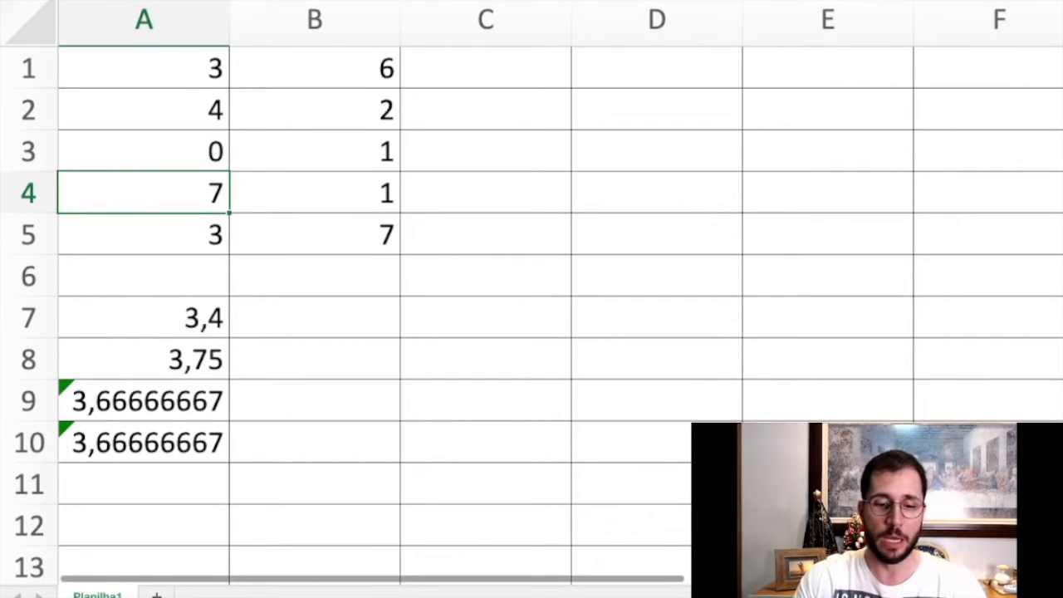
Switch to the document with the function definitions and mark the word "médio" in the Med definition.
{"action": "key", "text": "super+Tab"}
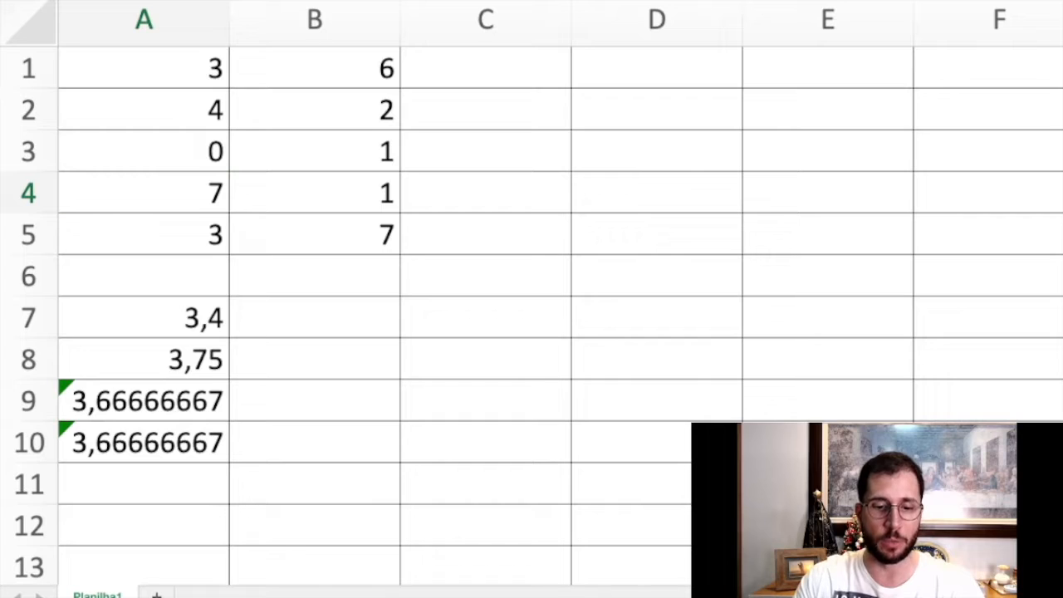
{"action": "key", "text": "super+Tab"}
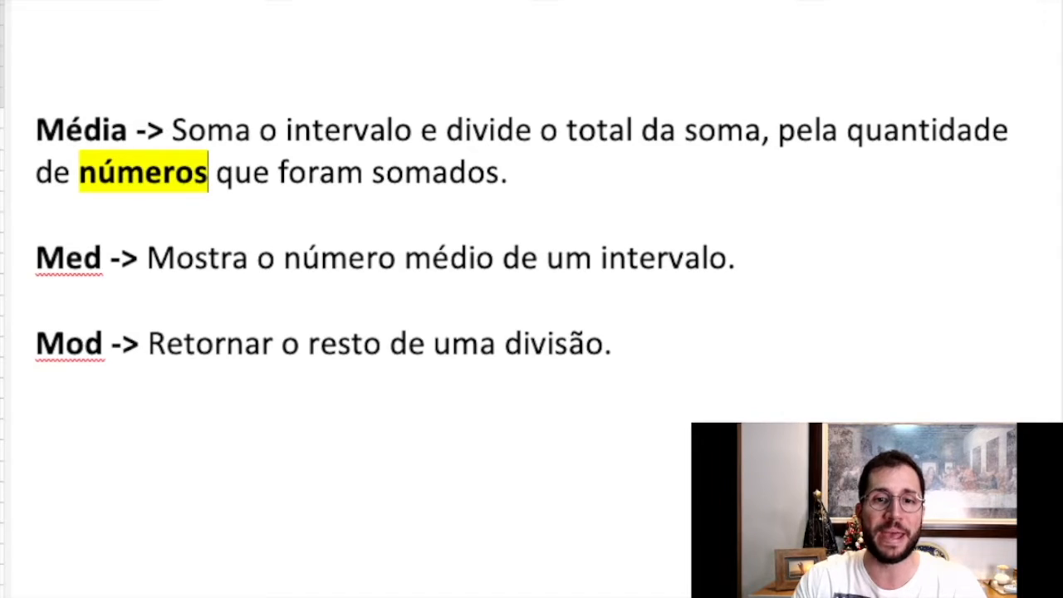
{"action": "double_click", "coordinate": [449, 259]}
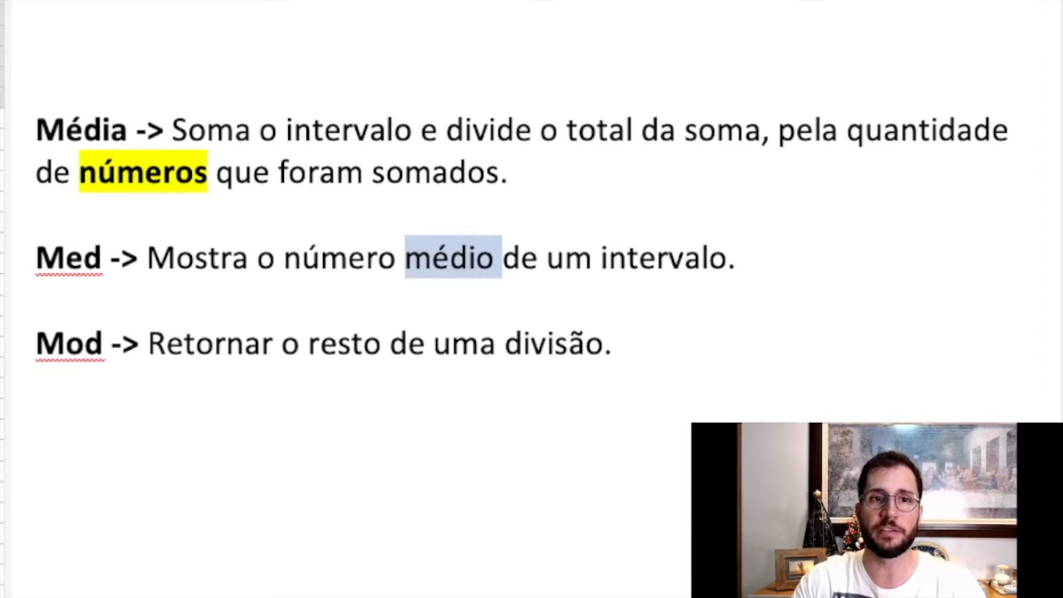
{"action": "key", "text": "ctrl+alt+h"}
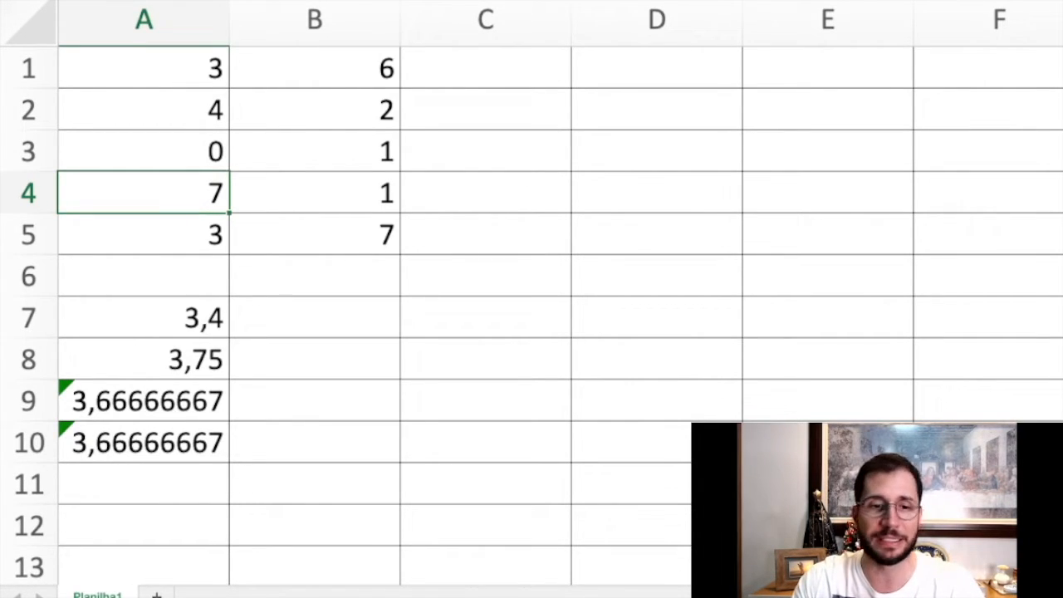
Return to the spreadsheet and clear the average formulas in A7:A10.
{"action": "left_click", "coordinate": [315, 317]}
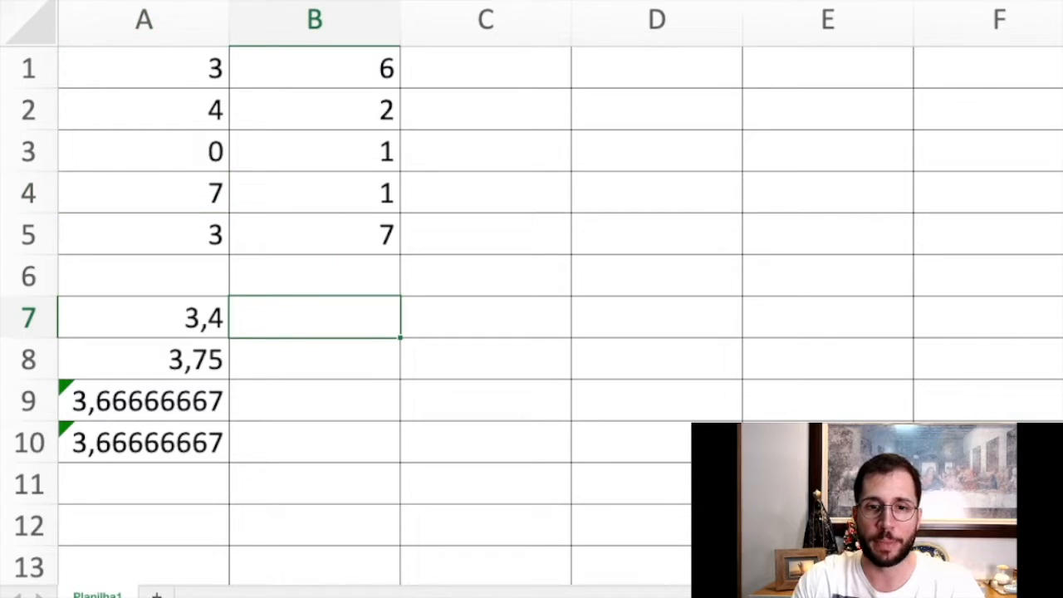
{"action": "left_click_drag", "start_coordinate": [143, 317], "coordinate": [144, 442]}
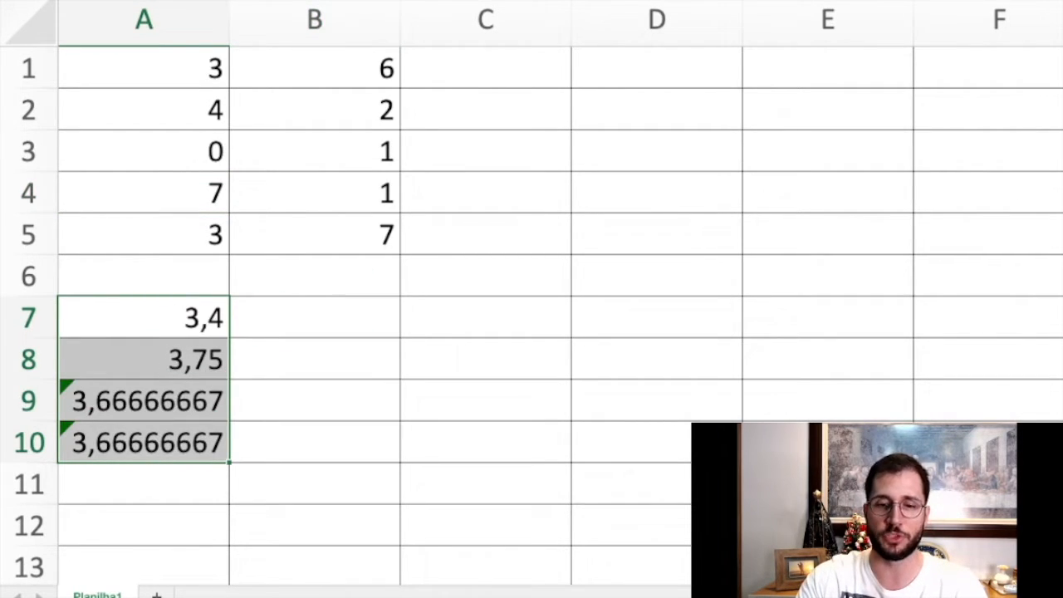
{"action": "key", "text": "Delete"}
{"action": "left_click", "coordinate": [143, 318]}
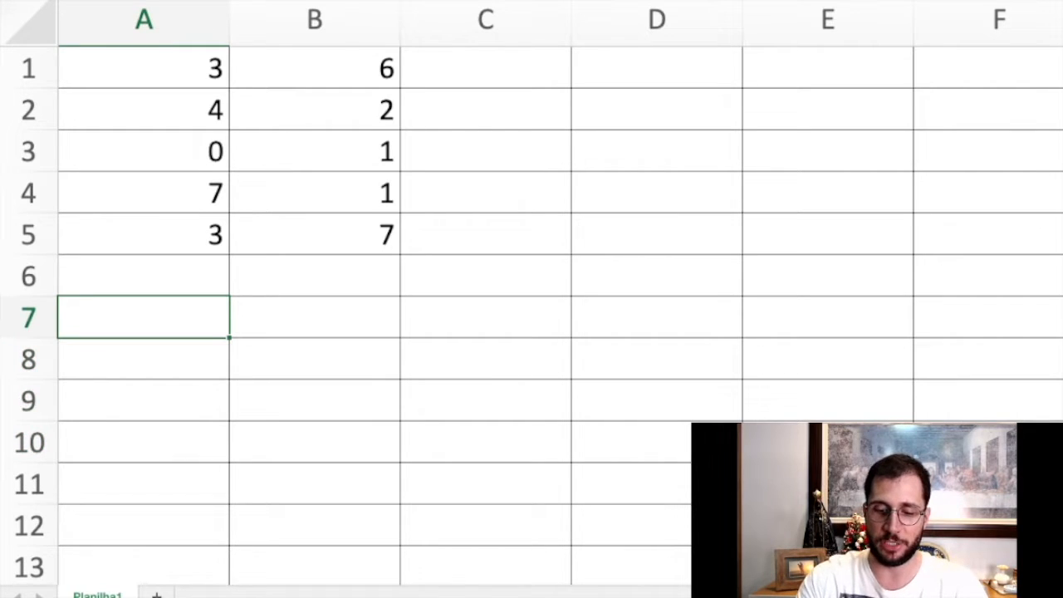
{"action": "type", "text": "=ME"}
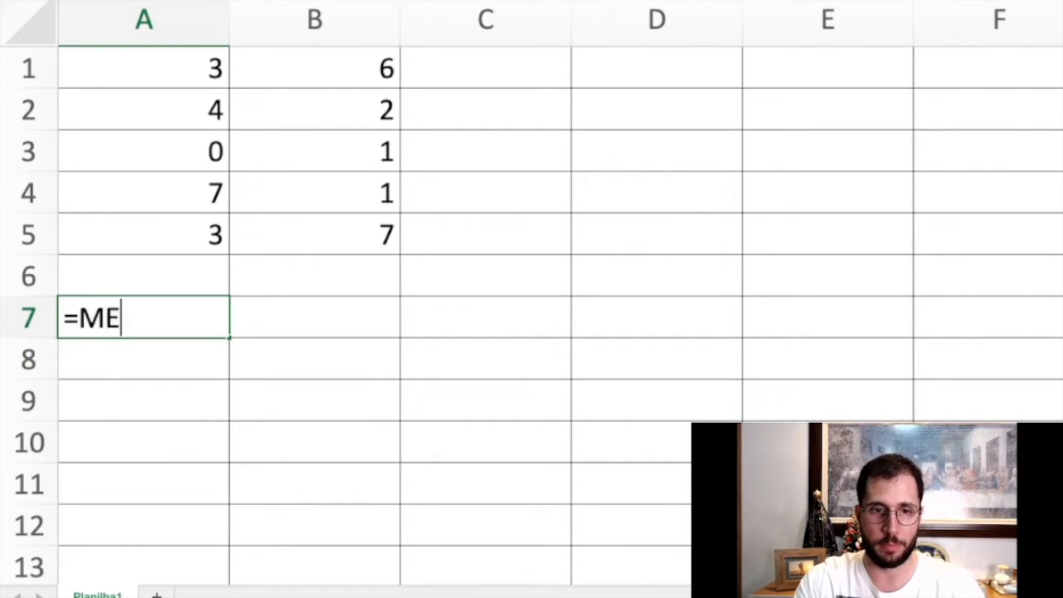
{"action": "type", "text": "D("}
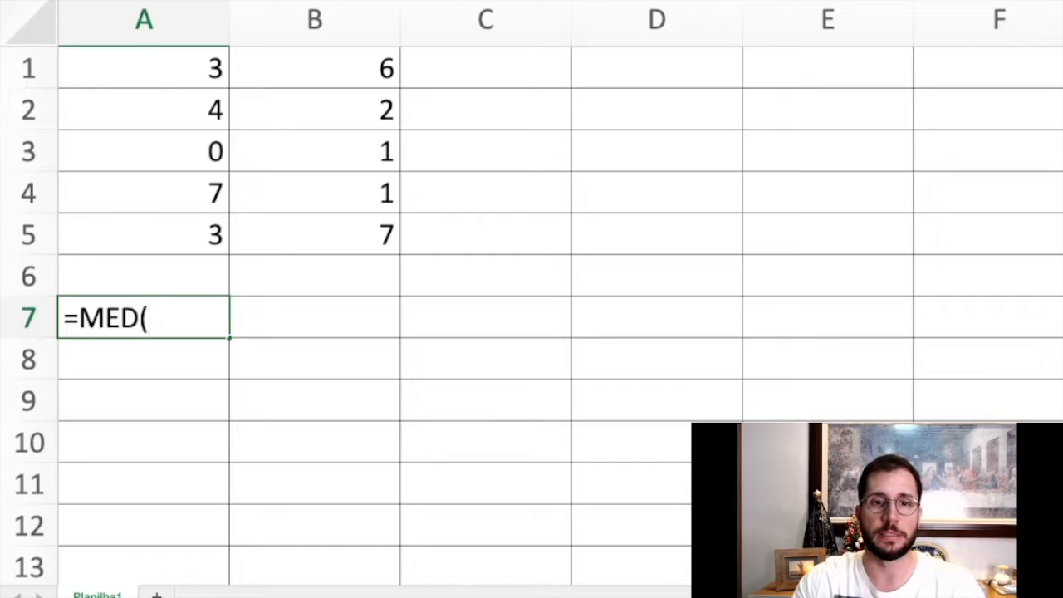
{"action": "left_click_drag", "start_coordinate": [143, 67], "coordinate": [144, 234]}
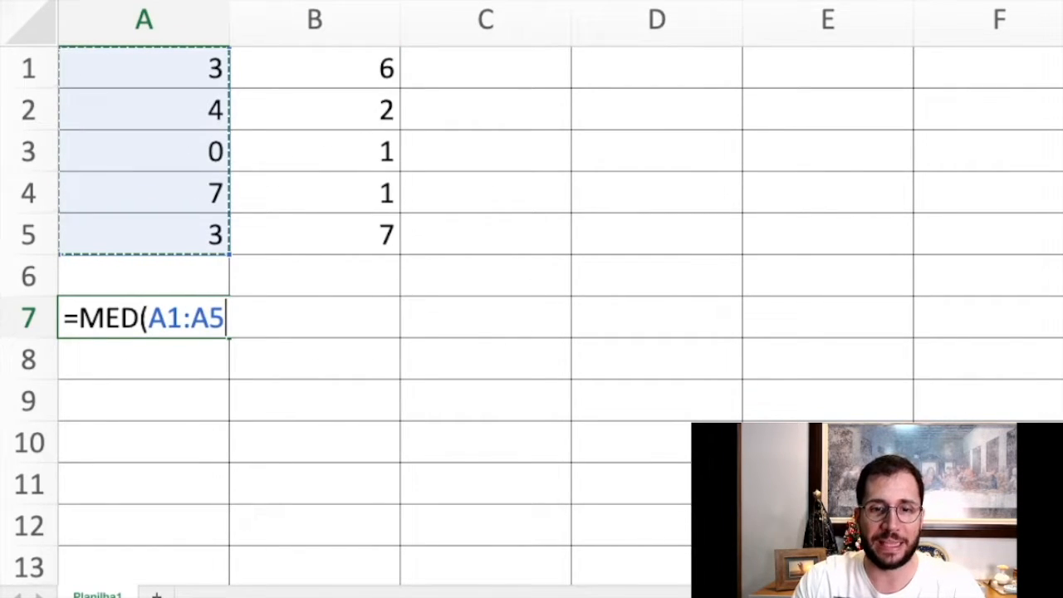
{"action": "type", "text": ")"}
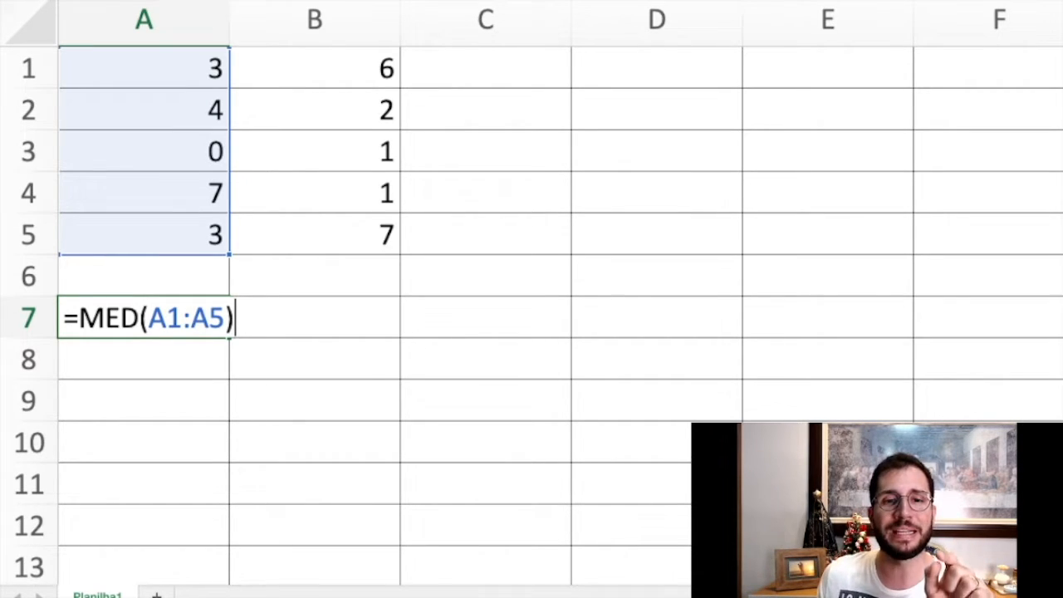
{"action": "key", "text": "Escape"}
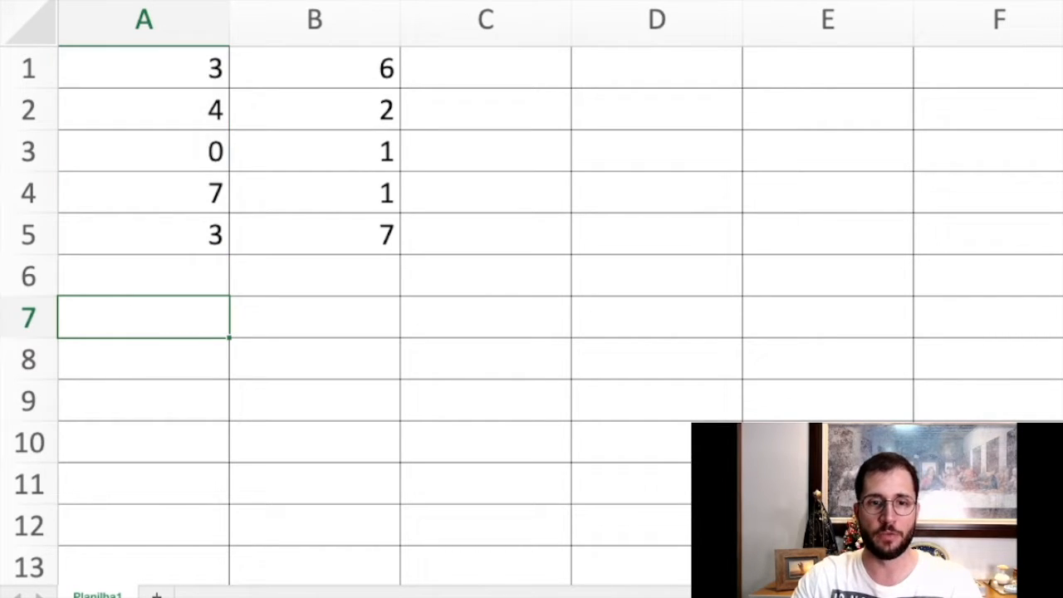
Write the values of A1:A5 in ascending order in cell A8 as "0 3 3 4 7", separated by spaces.
{"action": "key", "text": "Down"}
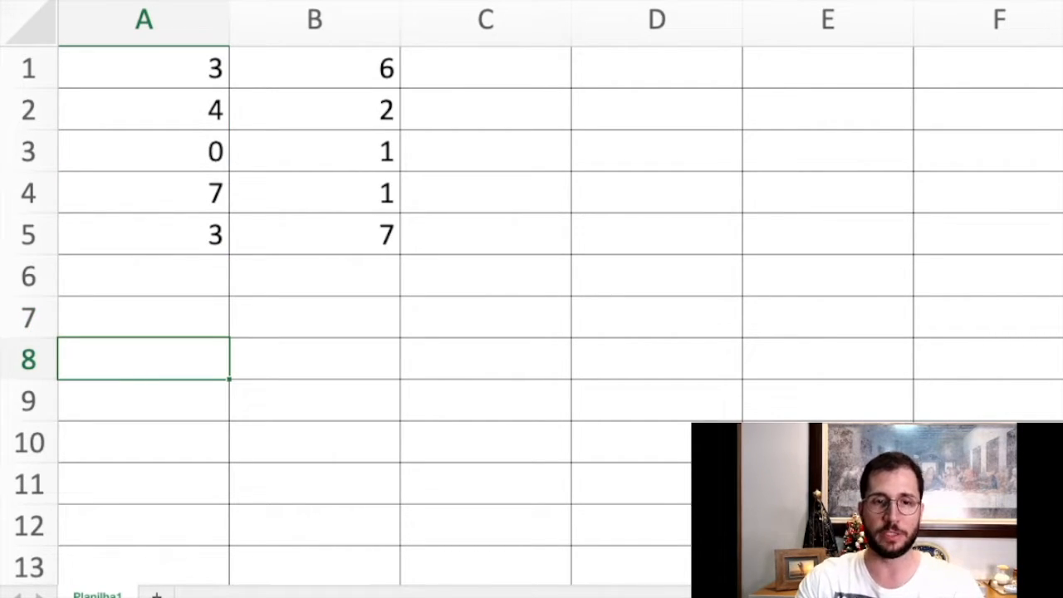
{"action": "type", "text": "3"}
{"action": "type", "text": "3"}
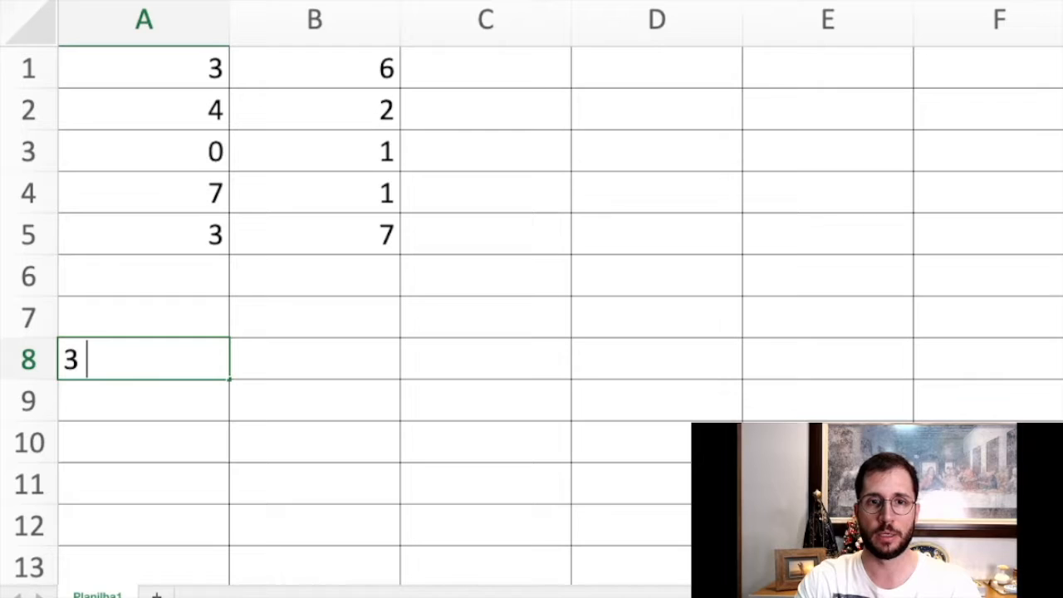
{"action": "type", "text": " 4"}
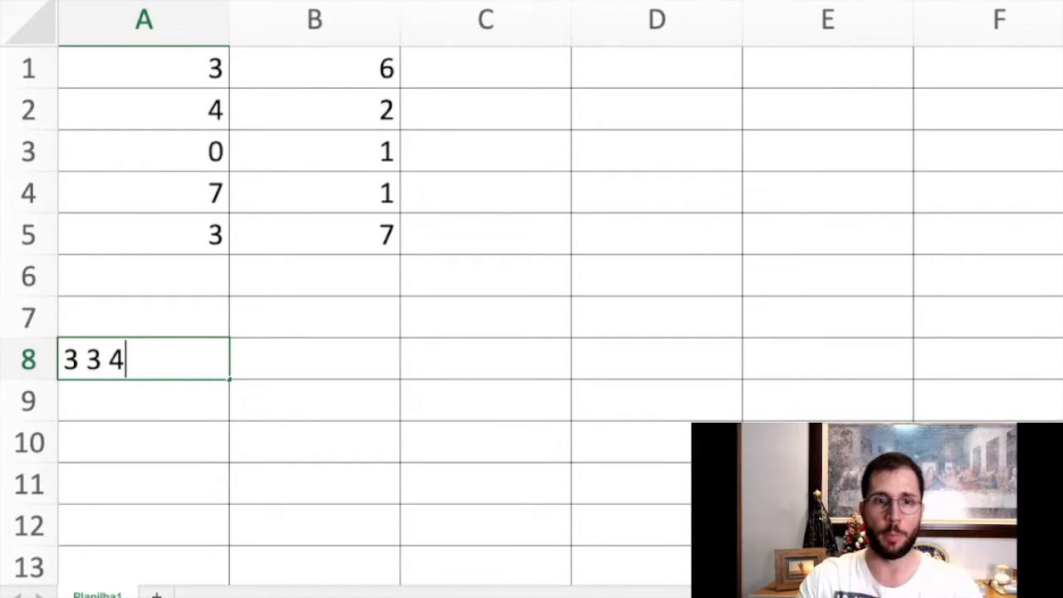
{"action": "left_click", "coordinate": [65, 360]}
{"action": "type", "text": "0"}
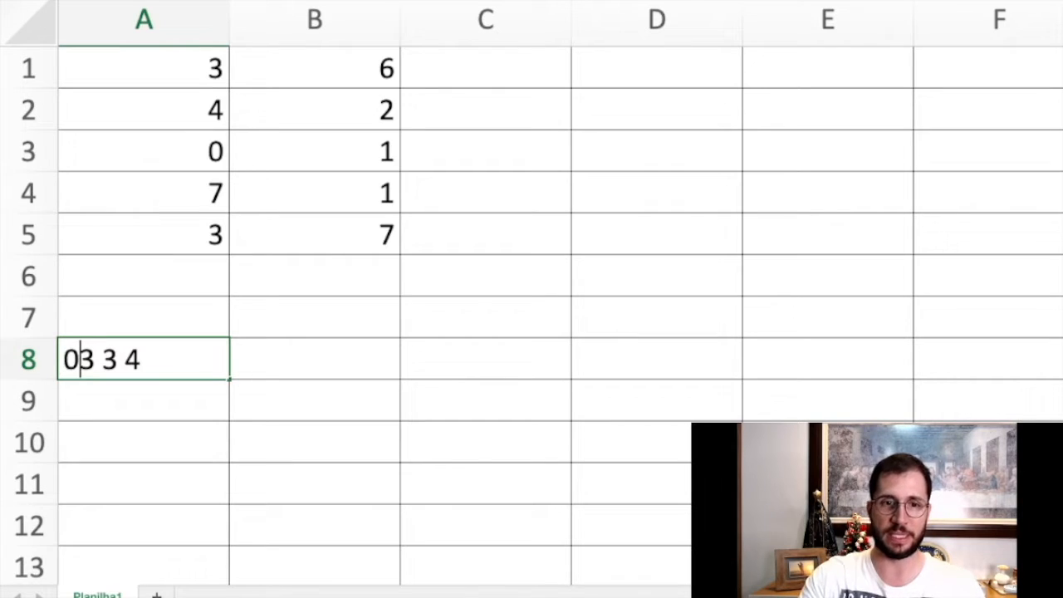
{"action": "left_click", "coordinate": [144, 152]}
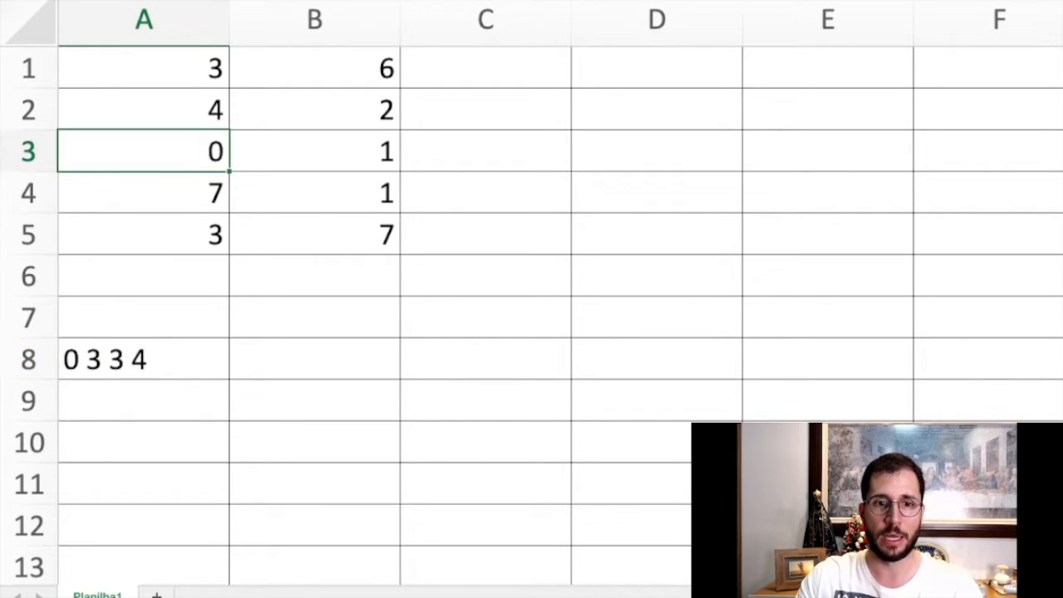
{"action": "left_click", "coordinate": [143, 69]}
{"action": "left_click", "coordinate": [144, 235]}
{"action": "double_click", "coordinate": [144, 360]}
{"action": "type", "text": "7"}
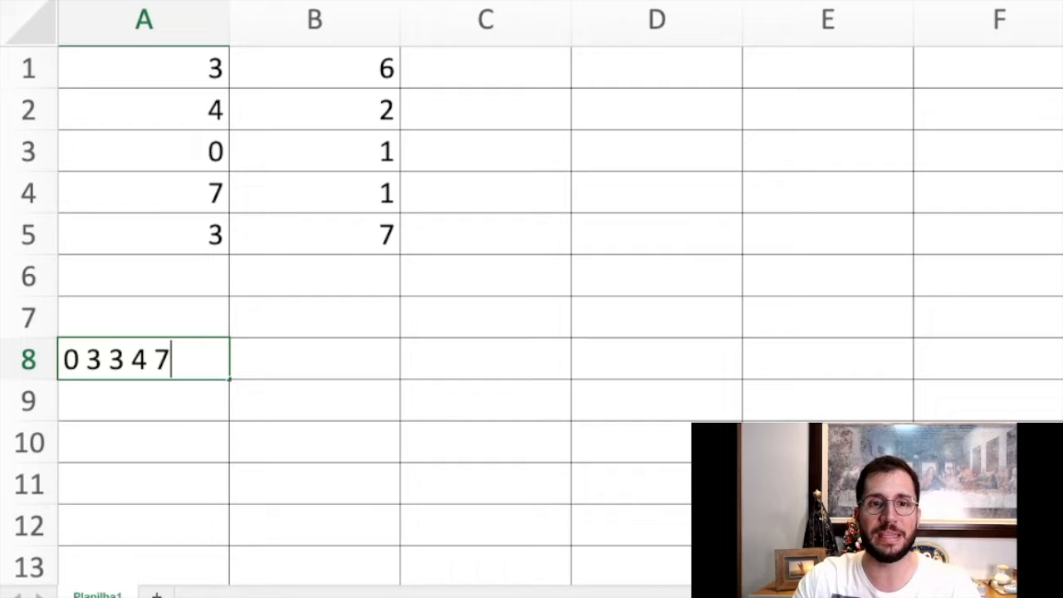
{"action": "left_click", "coordinate": [143, 276]}
Write =MED(A1:A5) in cell A7 with a leading space so the formula stays as text.
{"action": "left_click", "coordinate": [144, 318]}
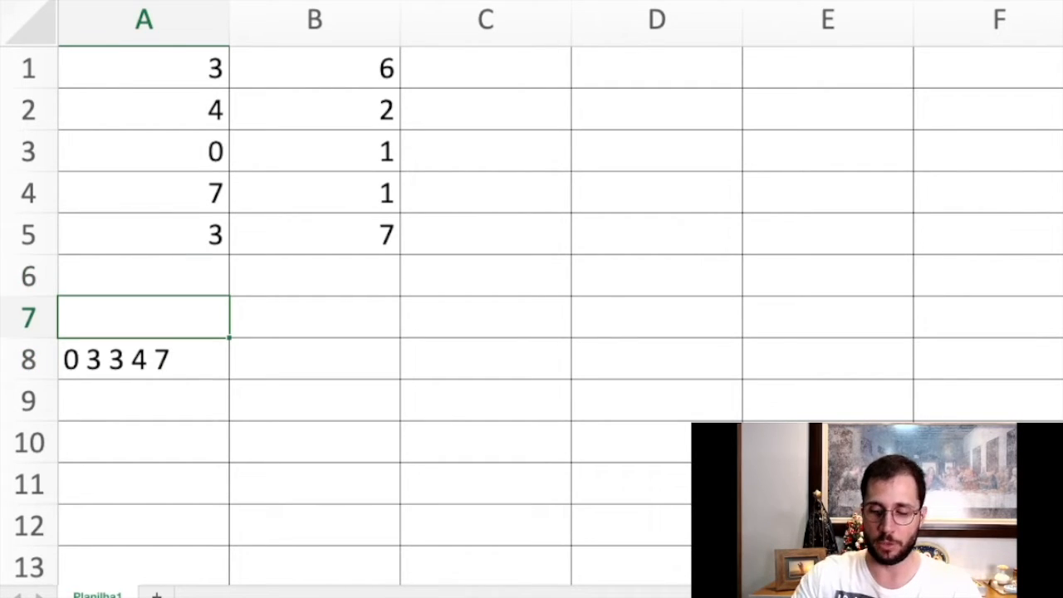
{"action": "type", "text": "=MED"}
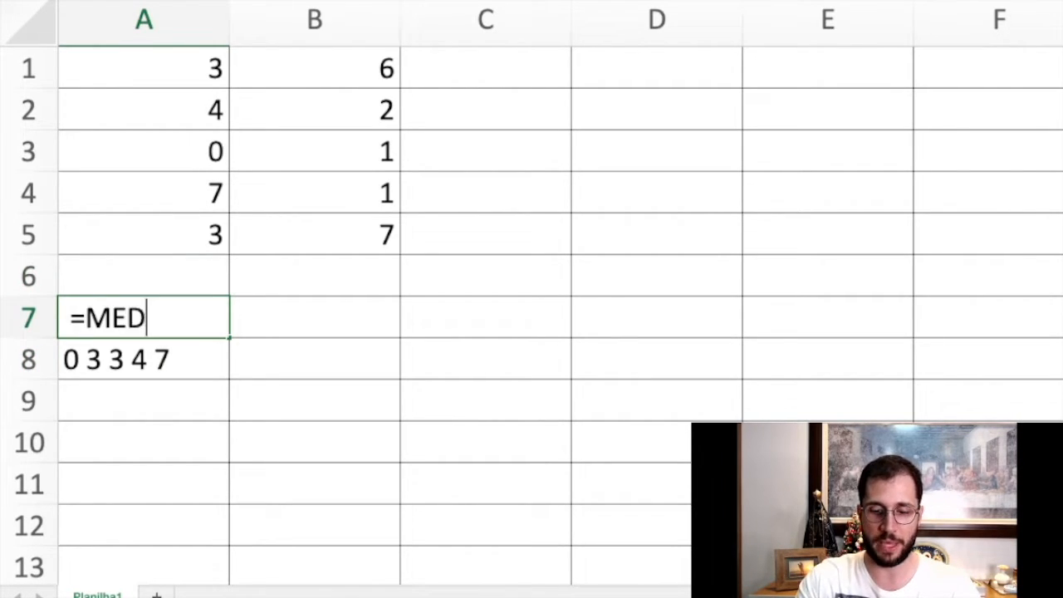
{"action": "type", "text": "(A1:A4"}
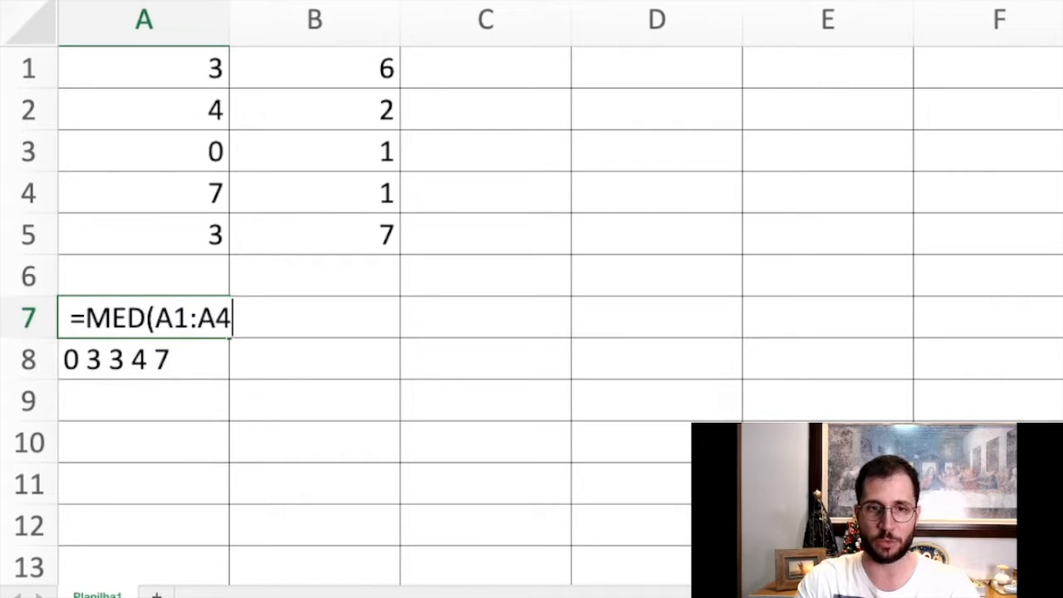
{"action": "key", "text": "BackSpace"}
{"action": "type", "text": "5)"}
{"action": "key", "text": "Return"}
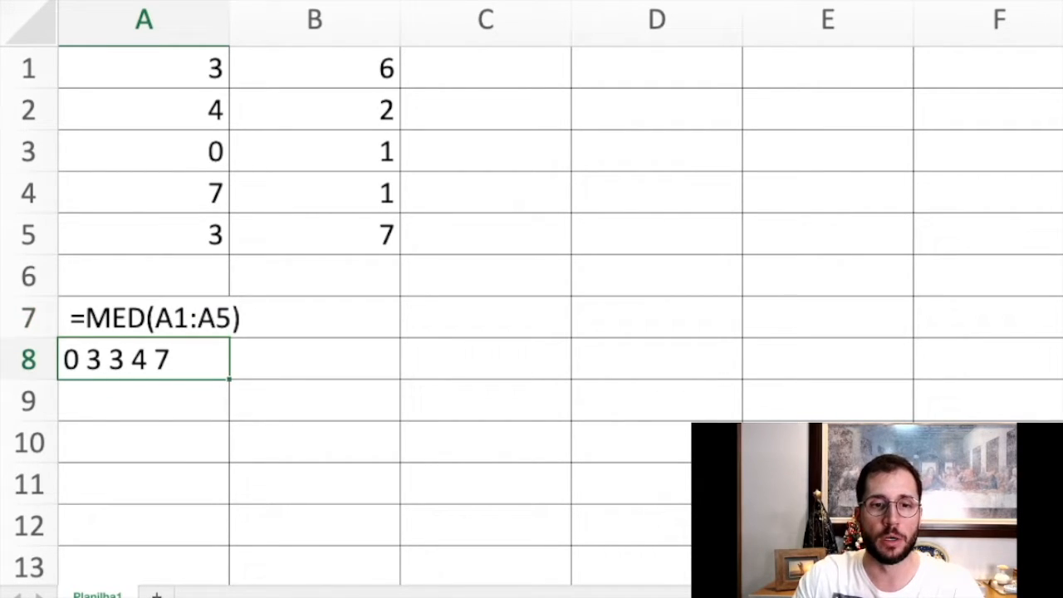
Color the middle number of the sorted list in A8, the second 3, red.
{"action": "left_click_drag", "start_coordinate": [144, 68], "coordinate": [144, 236]}
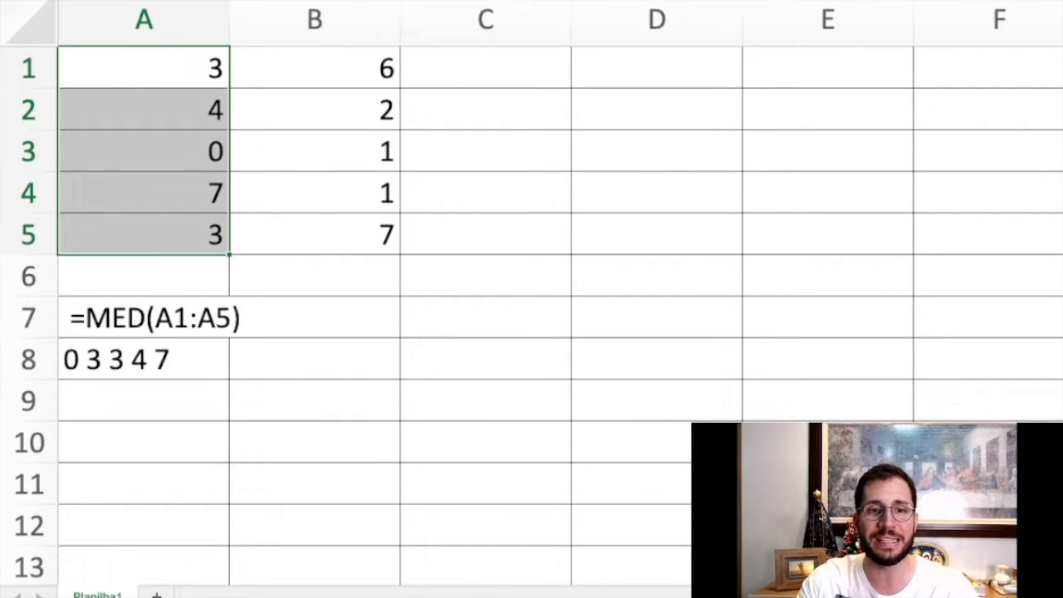
{"action": "left_click", "coordinate": [144, 359]}
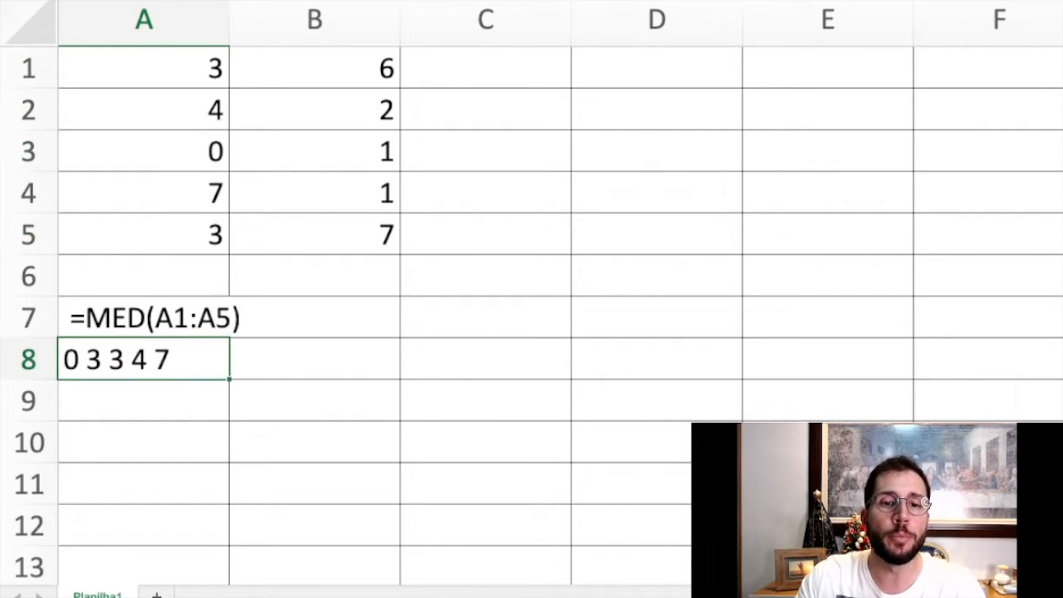
{"action": "double_click", "coordinate": [125, 360]}
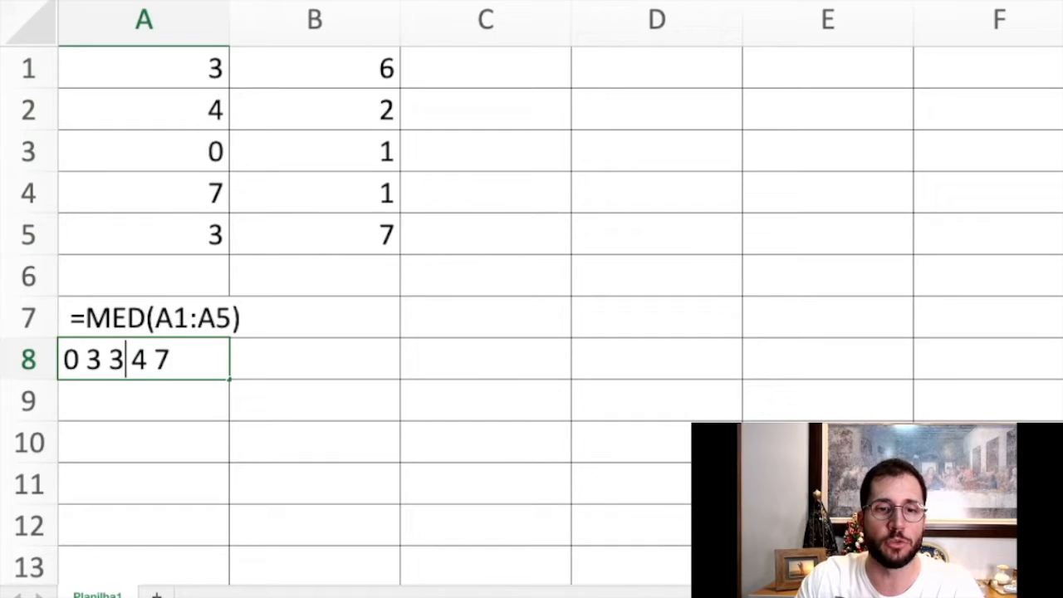
{"action": "left_click_drag", "start_coordinate": [126, 360], "coordinate": [110, 360]}
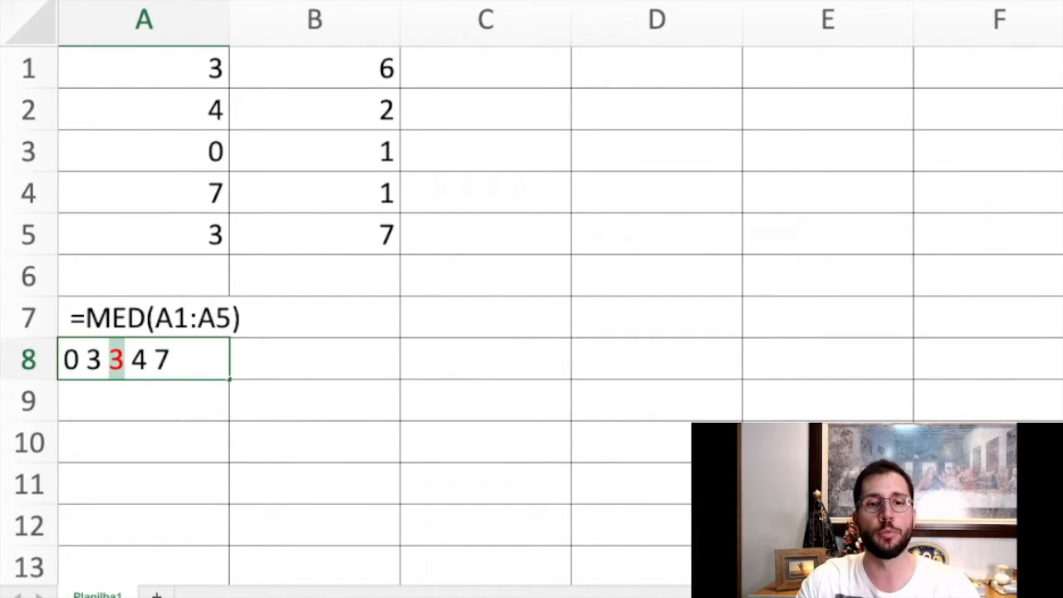
{"action": "key", "text": "Return"}
{"action": "key", "text": "Up"}
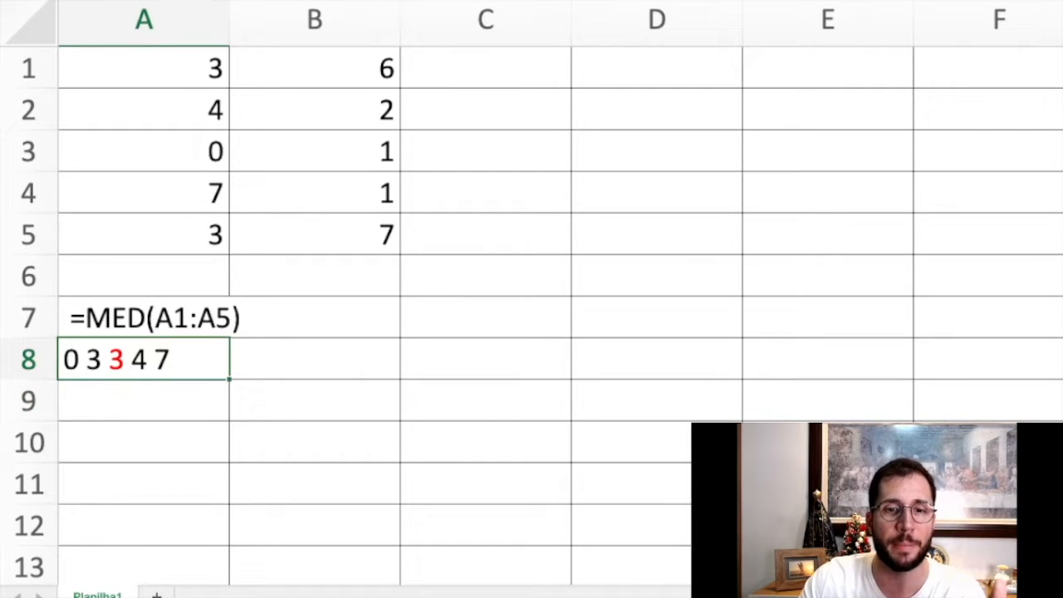
Remove the leading space in A7 so that =MED(A1:A5) is calculated.
{"action": "key", "text": "Up"}
{"action": "double_click", "coordinate": [71, 318]}
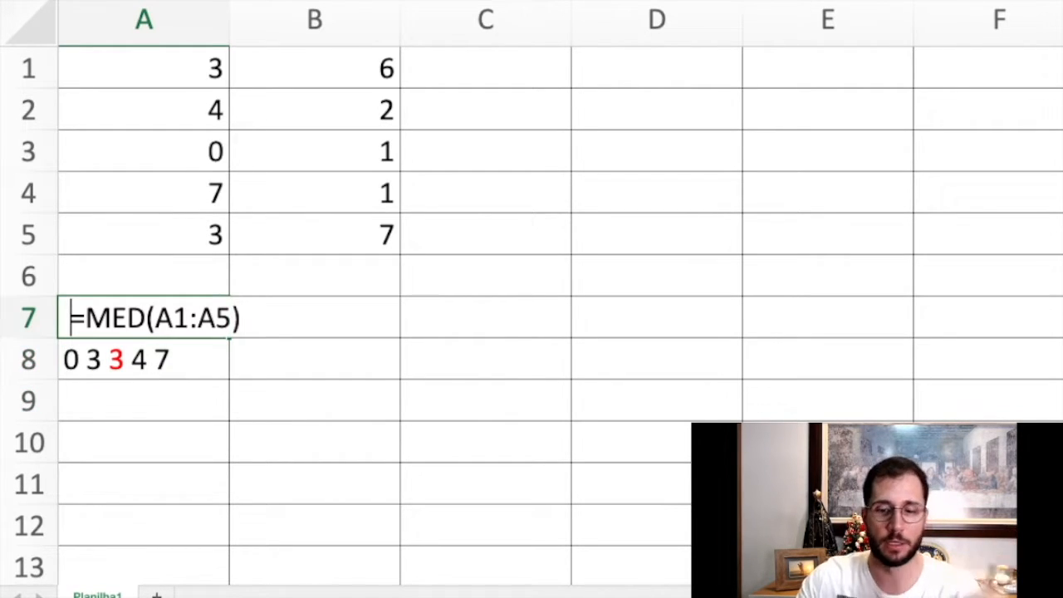
{"action": "key", "text": "BackSpace"}
{"action": "key", "text": "Return"}
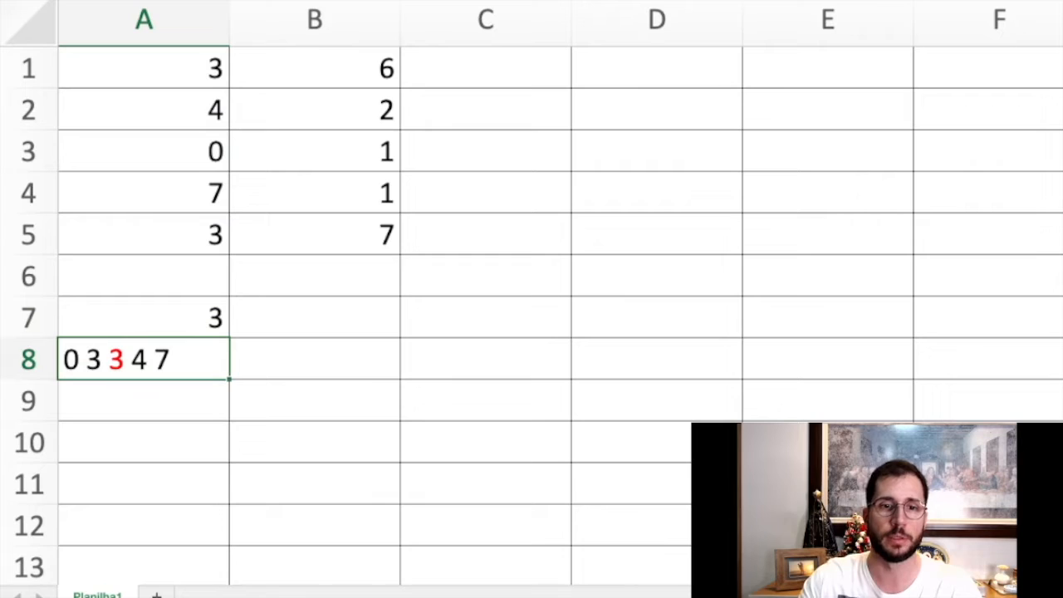
{"action": "key", "text": "Up"}
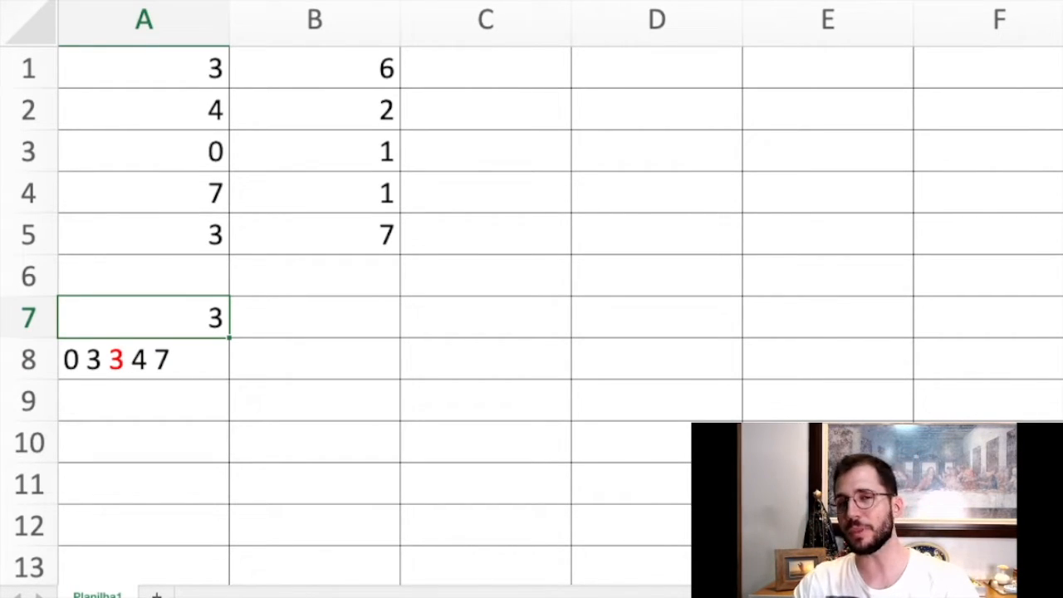
Put a space back before the formula in A7 so it is shown as text.
{"action": "double_click", "coordinate": [144, 400]}
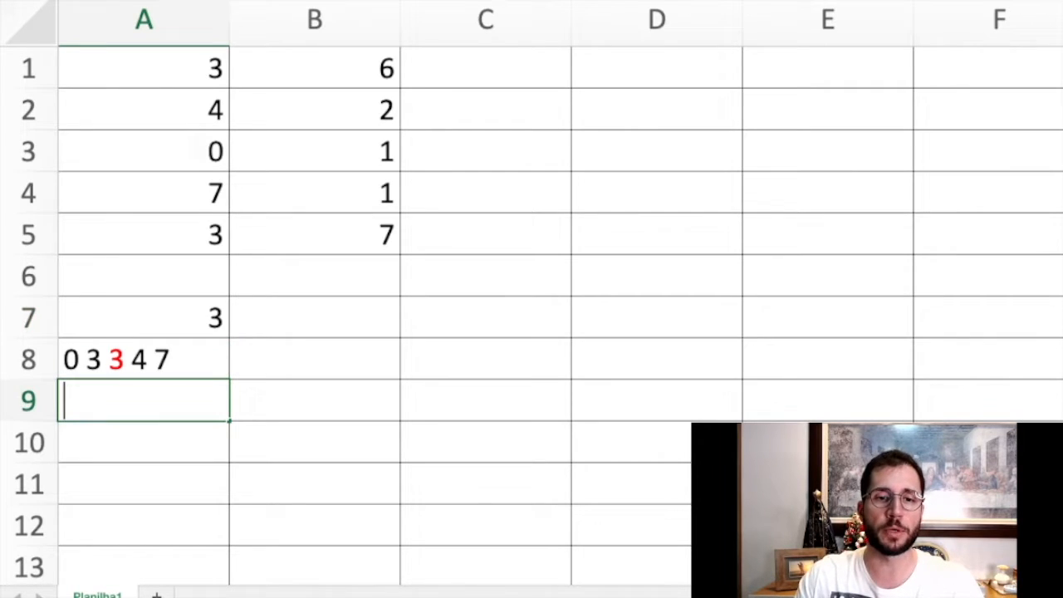
{"action": "double_click", "coordinate": [168, 318]}
{"action": "left_click", "coordinate": [65, 318]}
{"action": "left_click", "coordinate": [144, 400]}
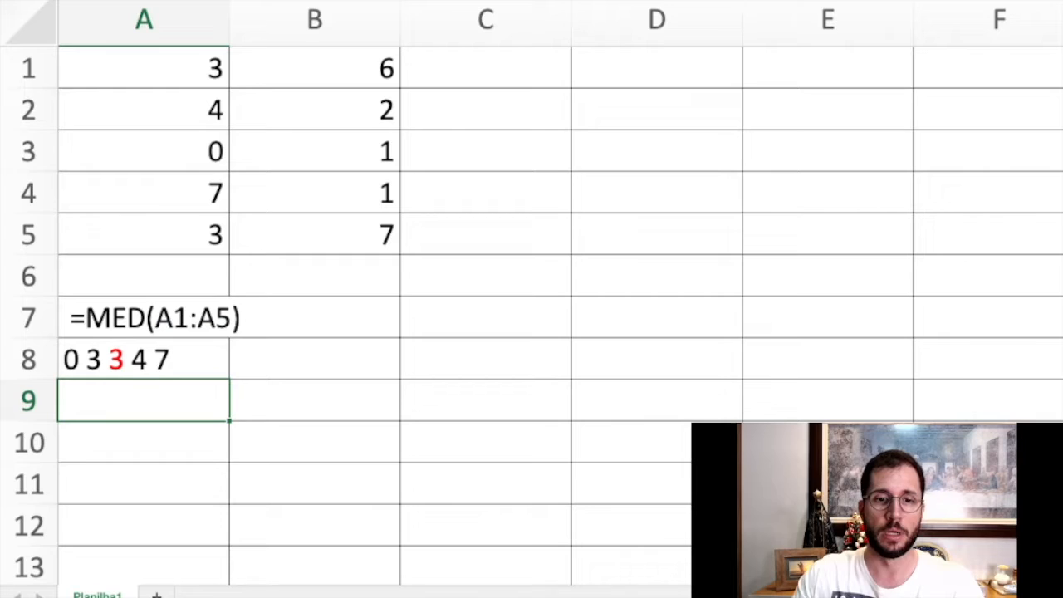
Write =MED(A1:A4) in cell A9 with a leading space so the formula stays as text.
{"action": "type", "text": "=MED(A1:A5)"}
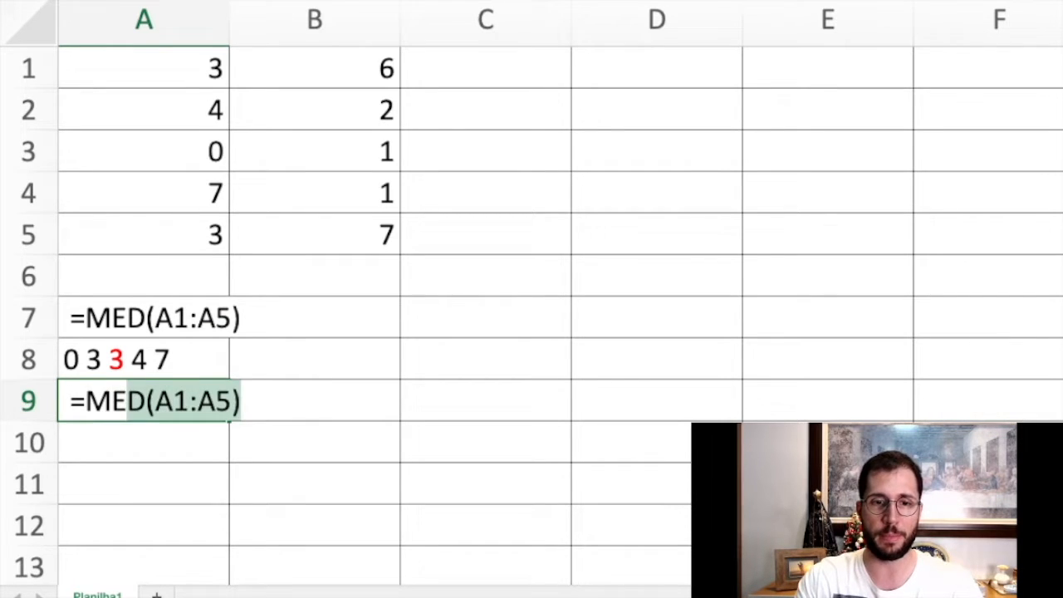
{"action": "type", "text": "(A1"}
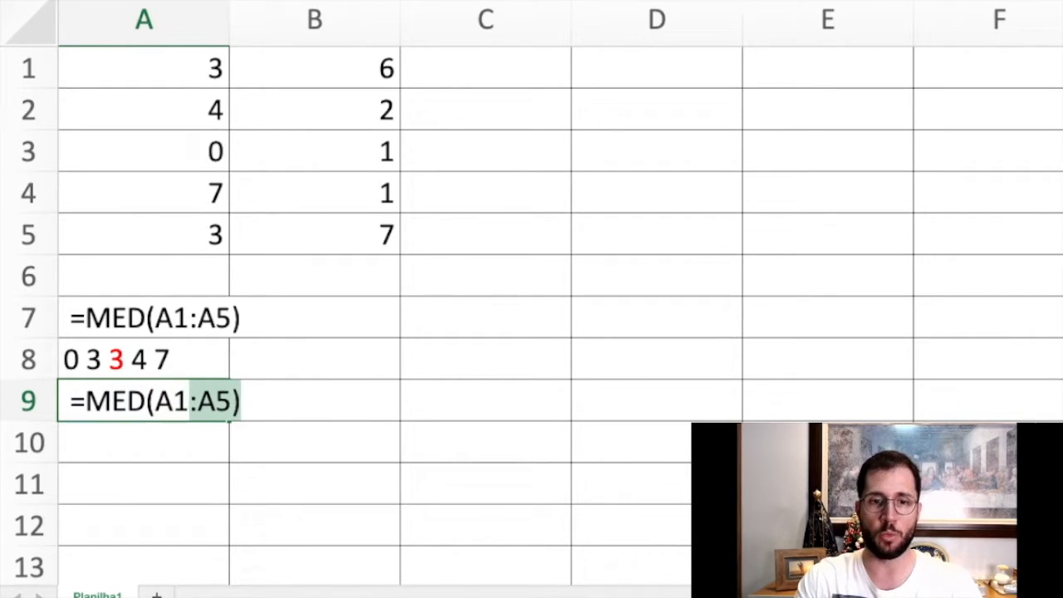
{"action": "type", "text": ":"}
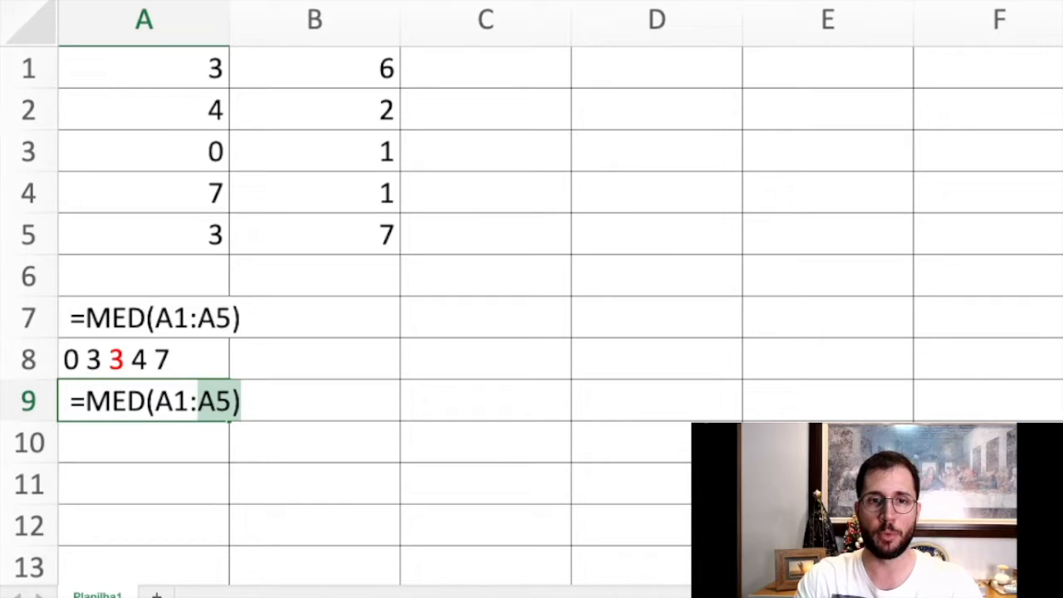
{"action": "type", "text": "A4)"}
{"action": "key", "text": "Return"}
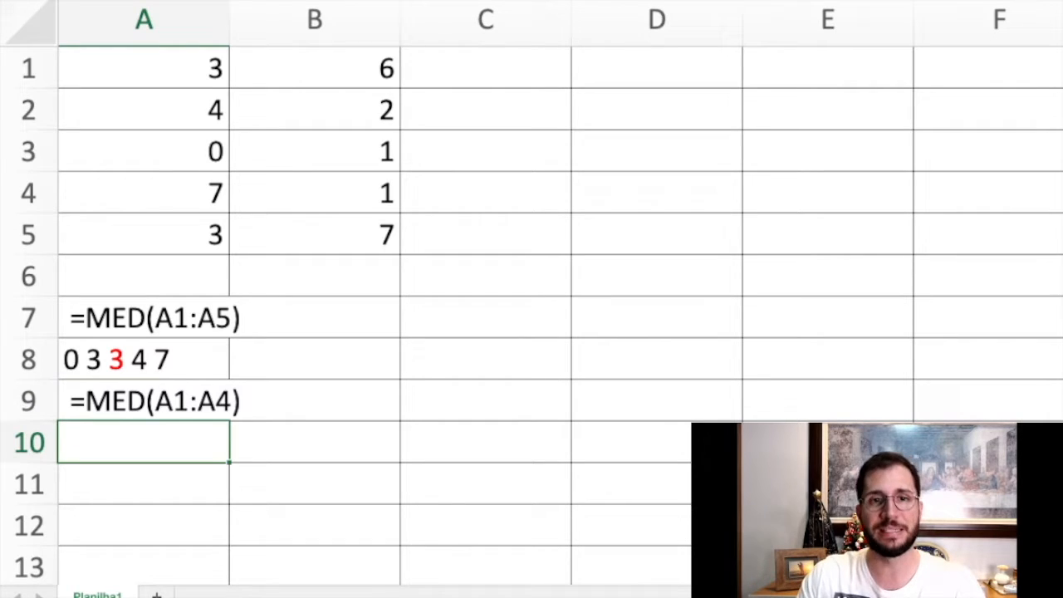
{"action": "type", "text": "0 3 3"}
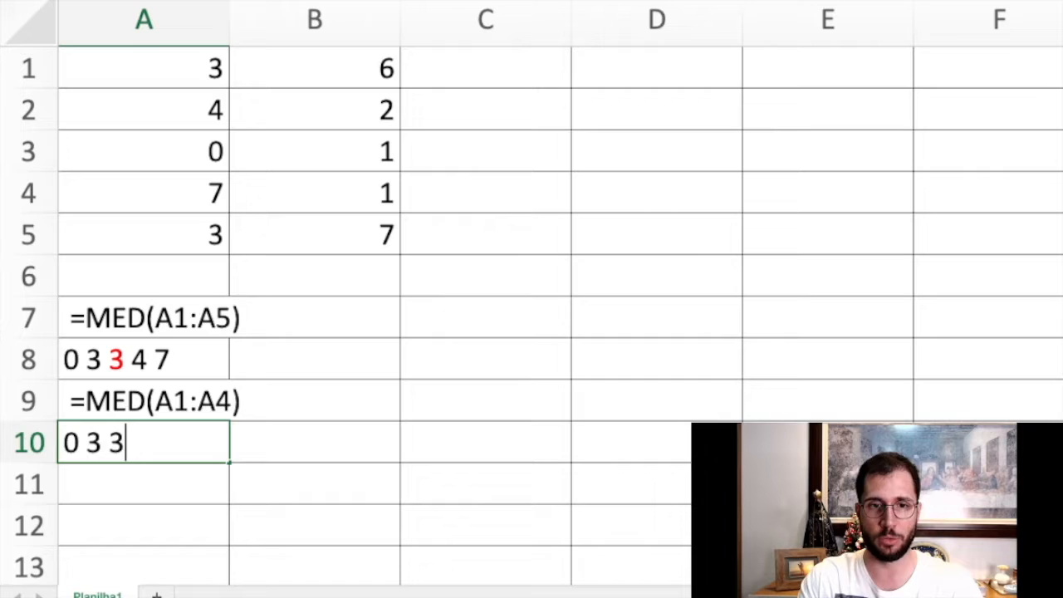
{"action": "type", "text": " 4"}
{"action": "key", "text": "Return"}
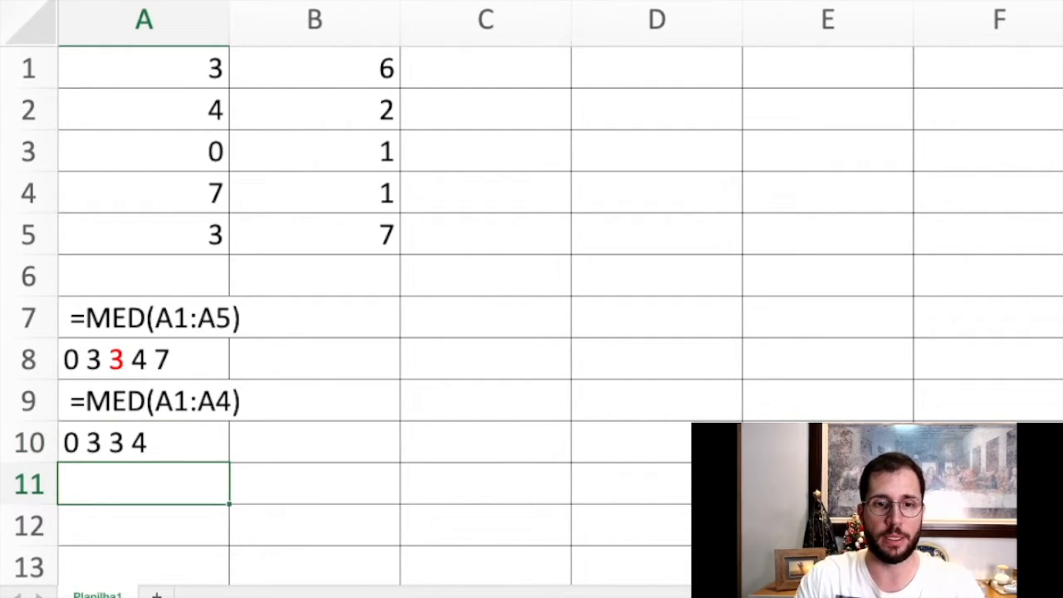
{"action": "left_click", "coordinate": [143, 443]}
{"action": "double_click", "coordinate": [132, 443]}
{"action": "left_click_drag", "start_coordinate": [149, 443], "coordinate": [63, 443]}
{"action": "key", "text": "BackSpace"}
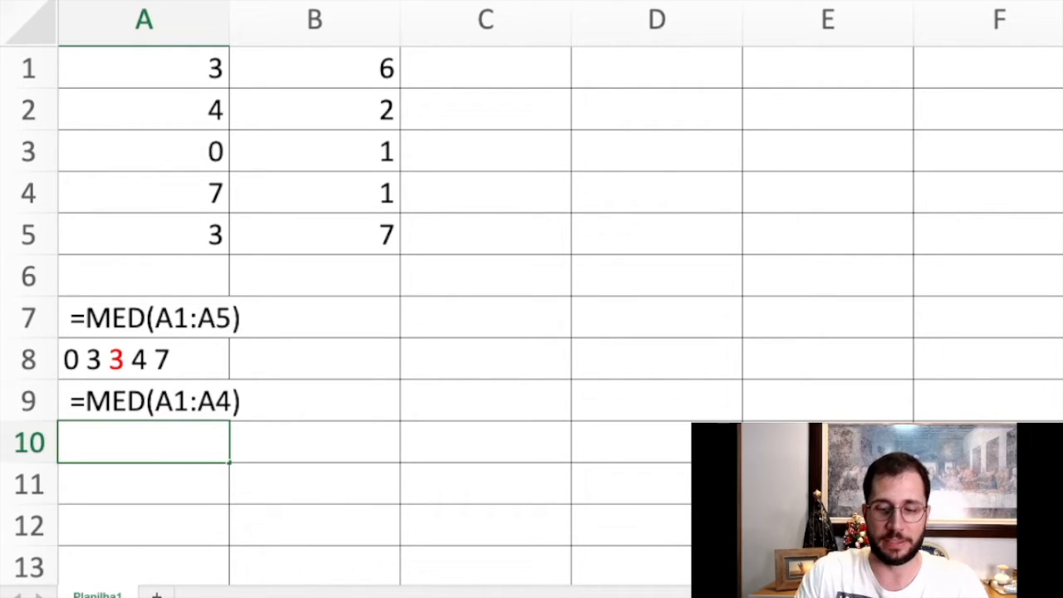
Enter the values of A1:A4 in ascending order in cell A10 as 0 3 4 7.
{"action": "type", "text": "0"}
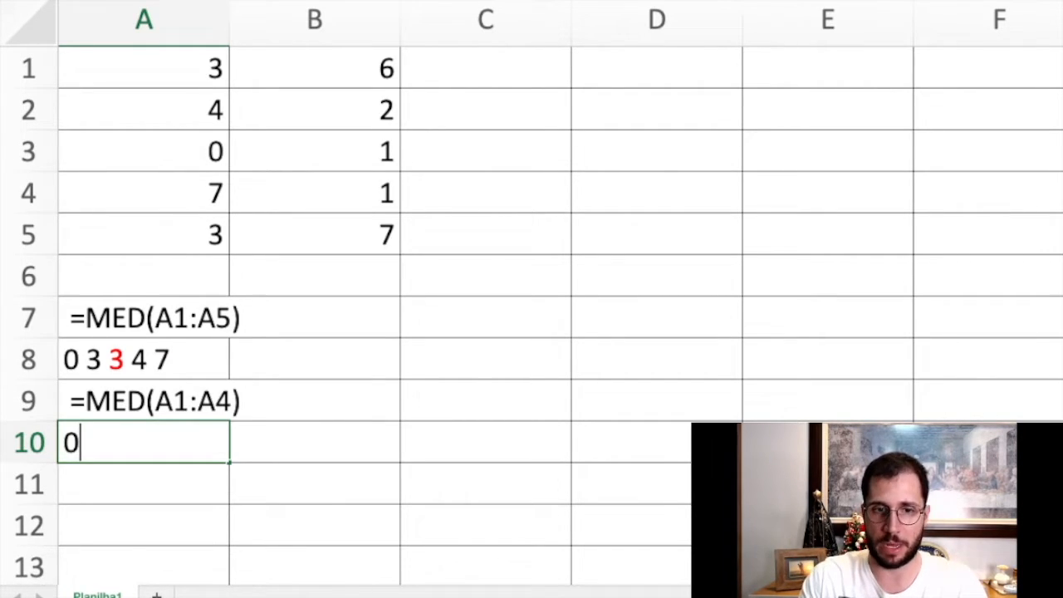
{"action": "type", "text": " 3"}
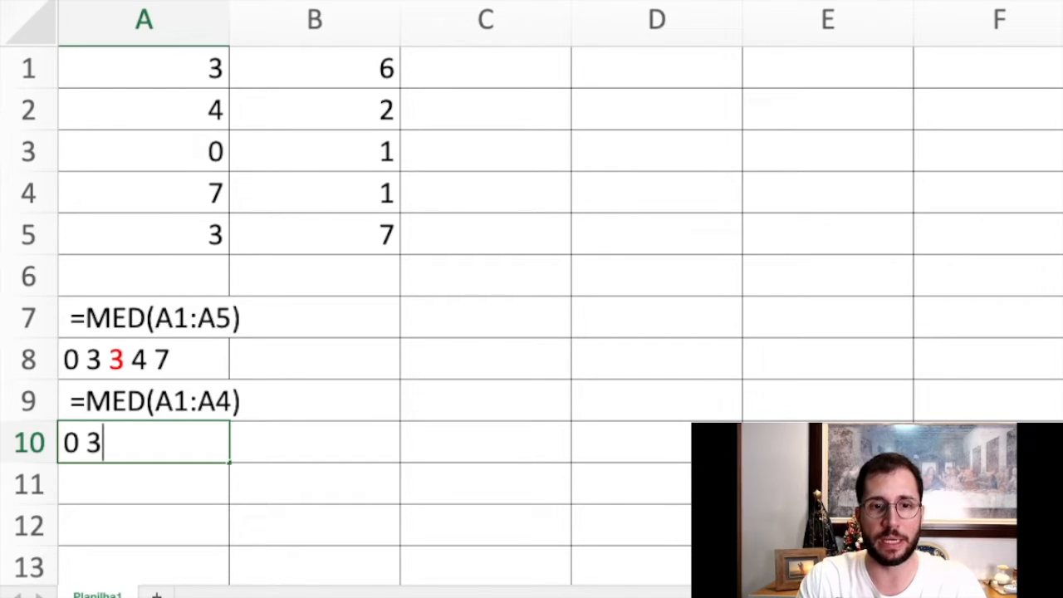
{"action": "type", "text": " 4 "}
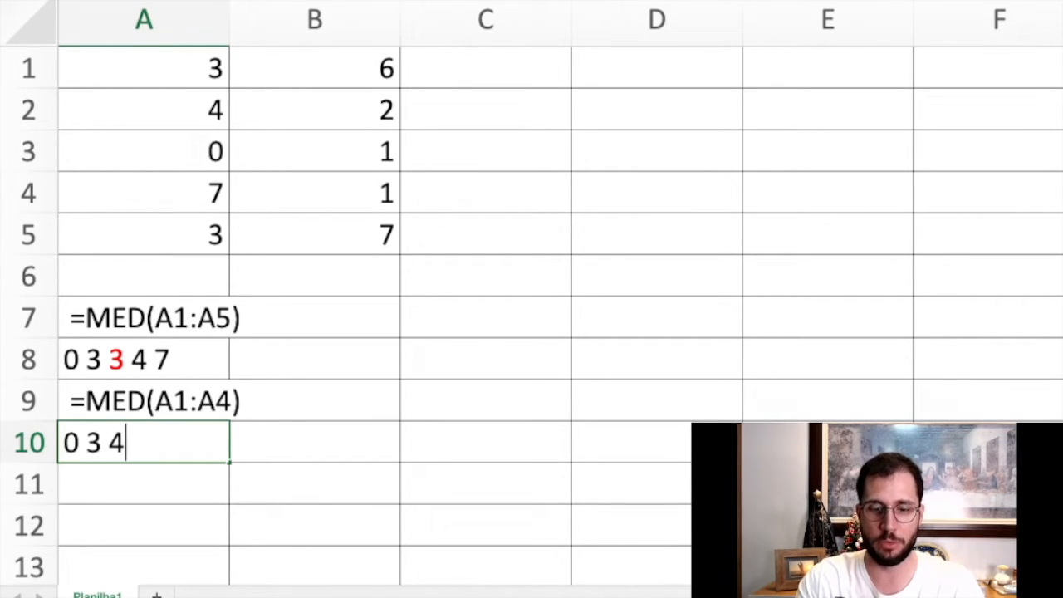
{"action": "type", "text": "7"}
{"action": "key", "text": "Return"}
{"action": "left_click", "coordinate": [143, 442]}
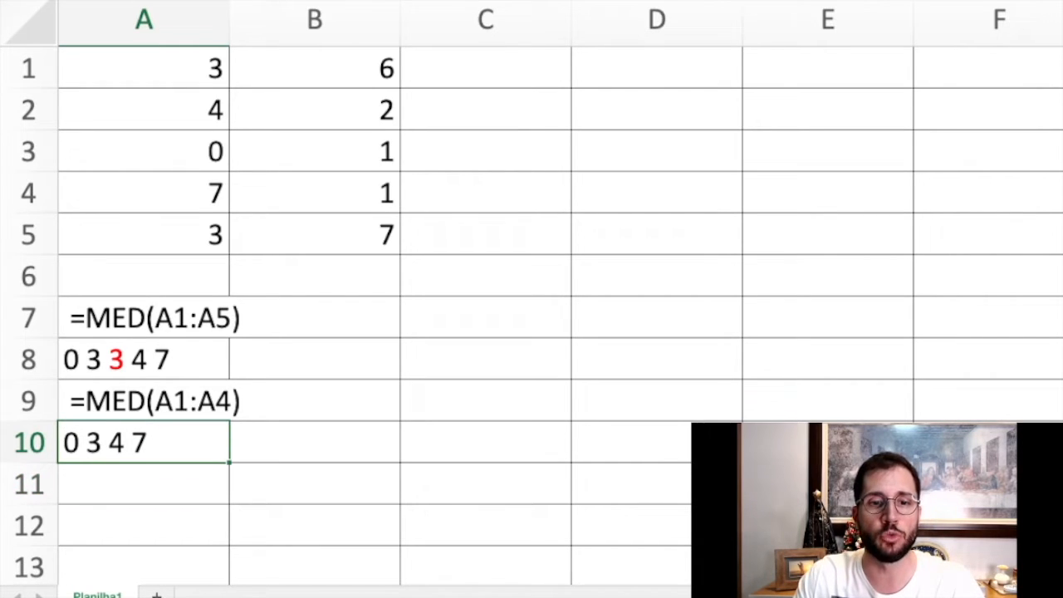
Compare the values in A1:A4 with the sorted list in A10 and the formula in A9.
{"action": "left_click_drag", "start_coordinate": [144, 68], "coordinate": [144, 193]}
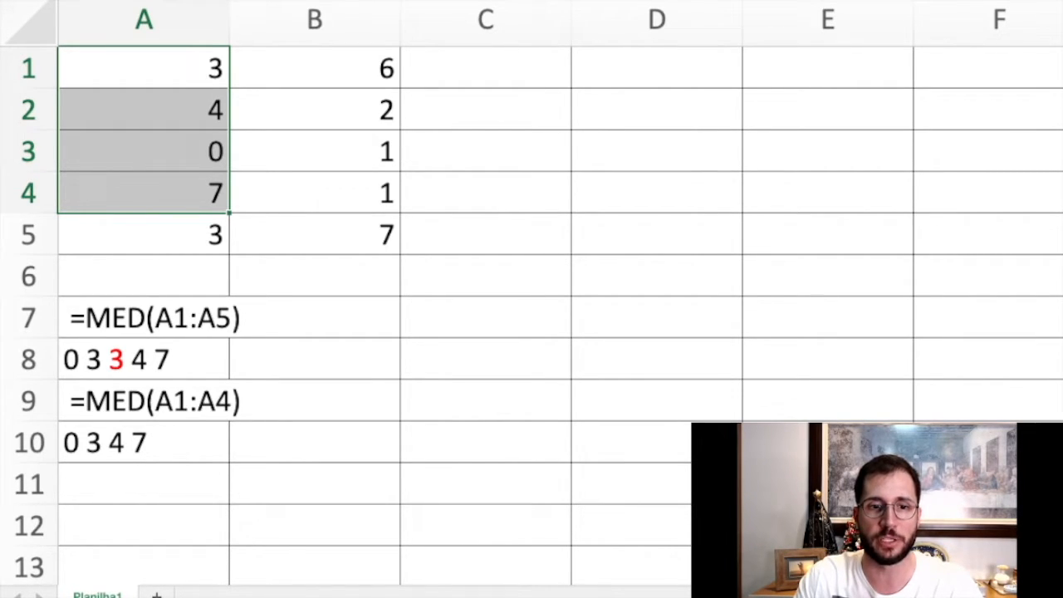
{"action": "double_click", "coordinate": [103, 442]}
{"action": "left_click_drag", "start_coordinate": [148, 442], "coordinate": [64, 442]}
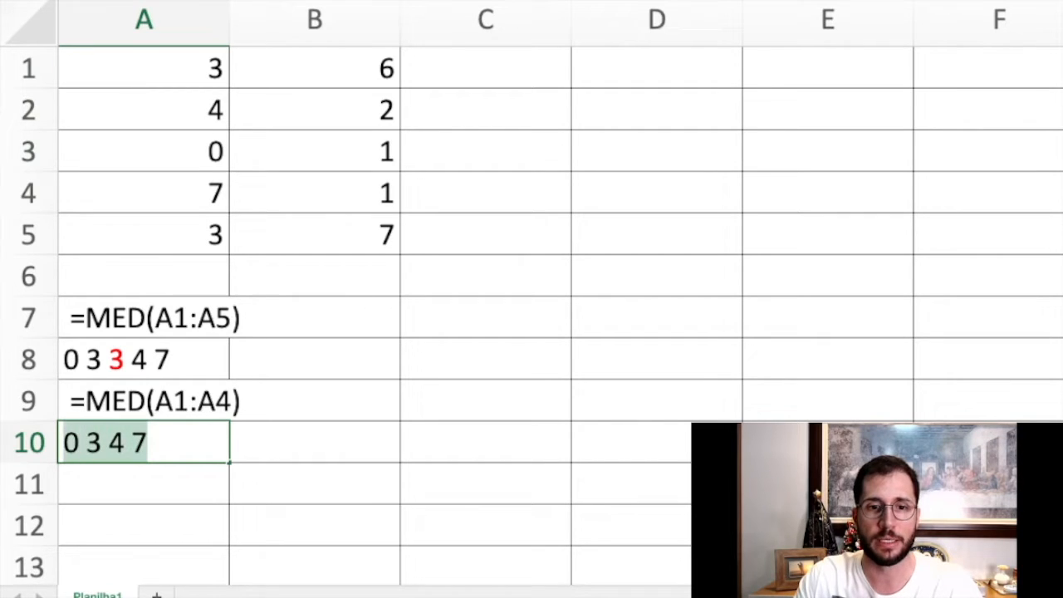
{"action": "left_click", "coordinate": [144, 401]}
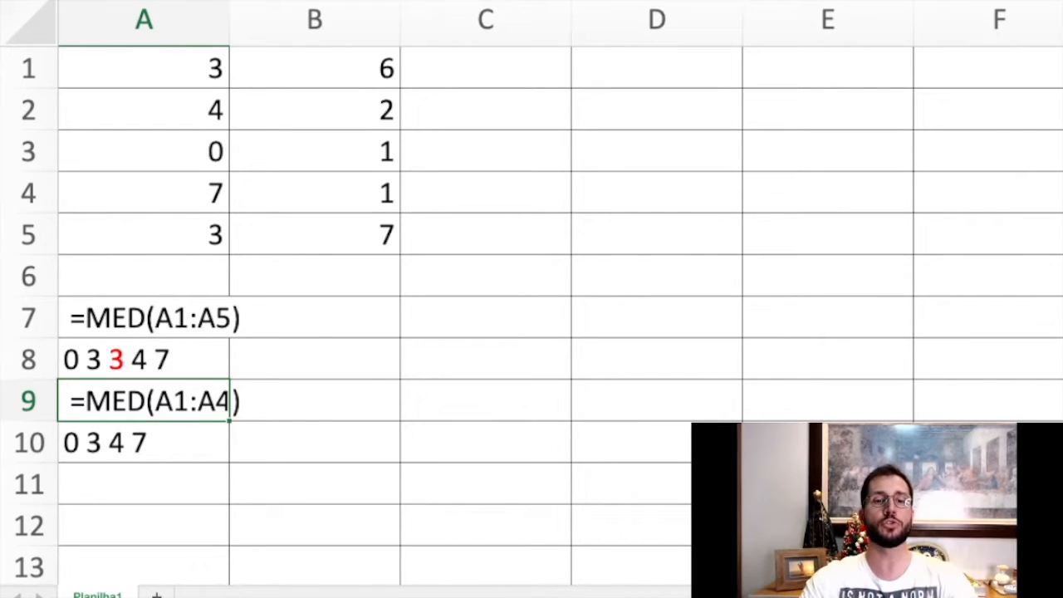
Mark the two middle numbers 3 and 4 in A10 and enter their average, 3,5, in A11.
{"action": "double_click", "coordinate": [109, 443]}
{"action": "left_click_drag", "start_coordinate": [87, 443], "coordinate": [125, 443]}
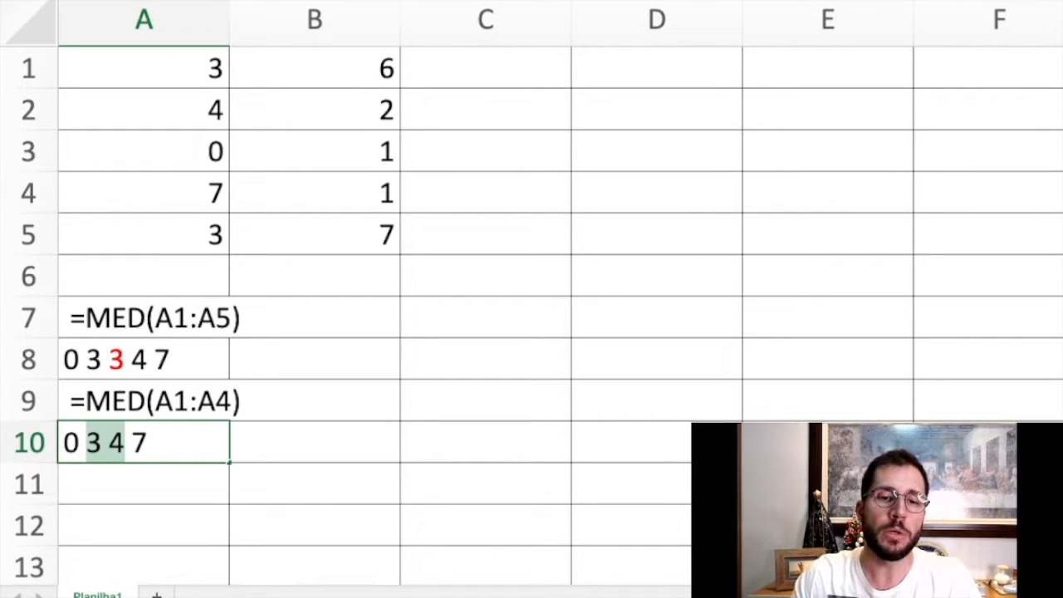
{"action": "key", "text": "Return"}
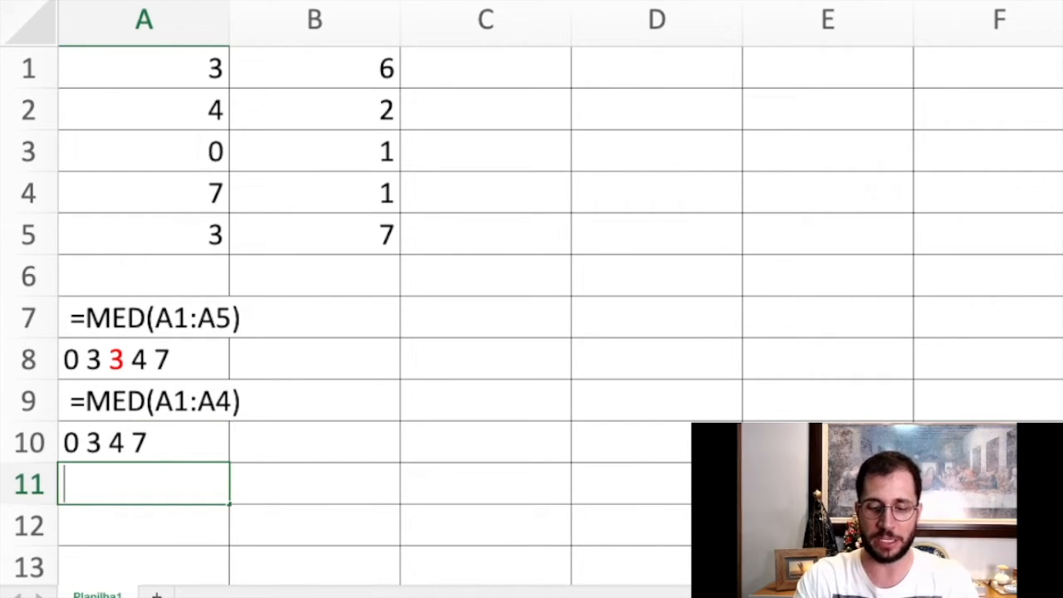
{"action": "type", "text": "3,5"}
{"action": "key", "text": "Return"}
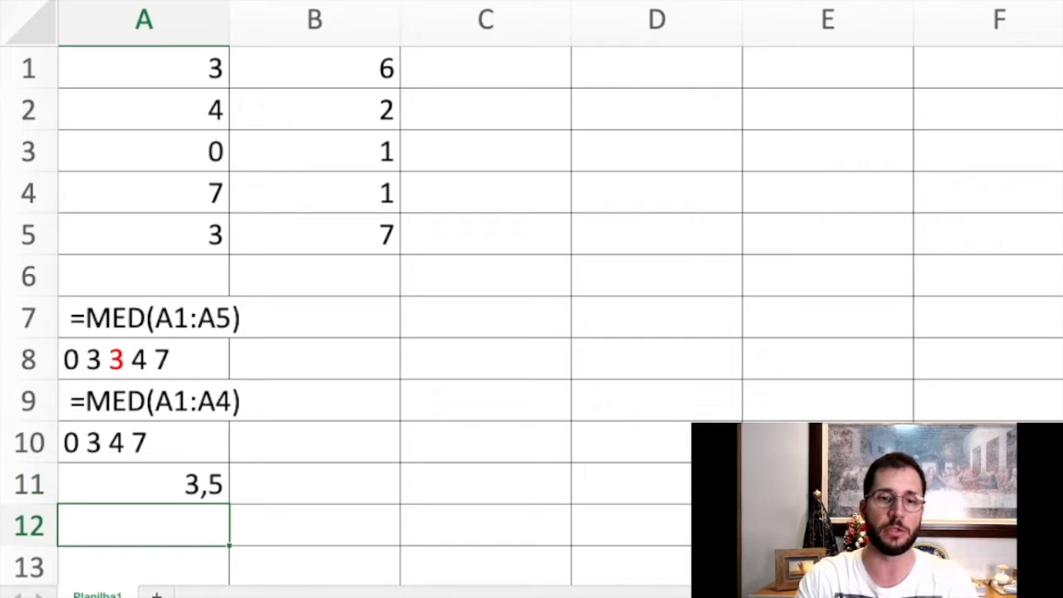
Remove the leading space in A9 so that =MED(A1:A4) is calculated, and compare it with A11.
{"action": "double_click", "coordinate": [69, 401]}
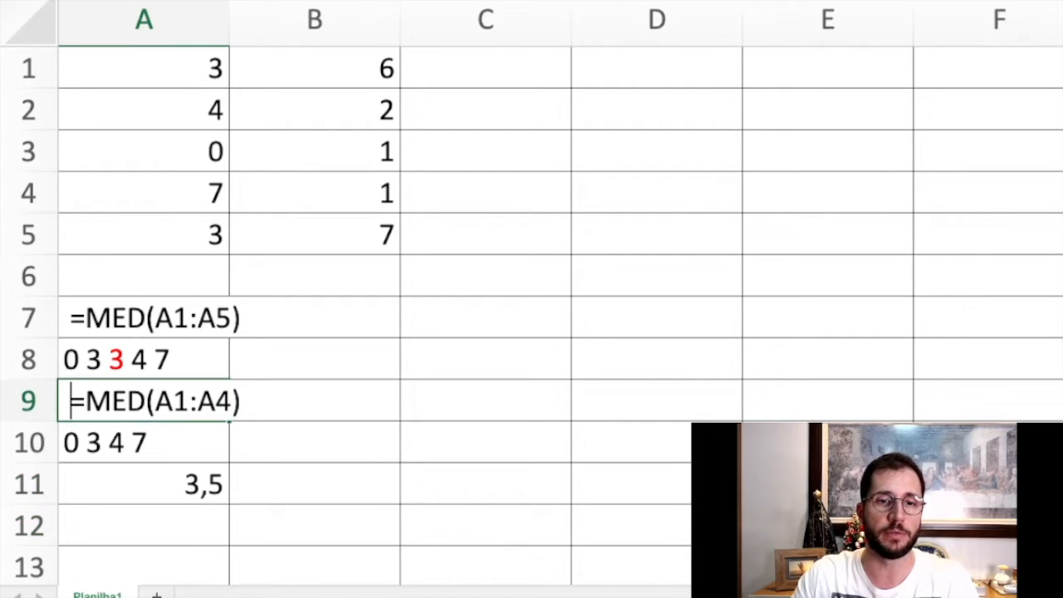
{"action": "key", "text": "BackSpace"}
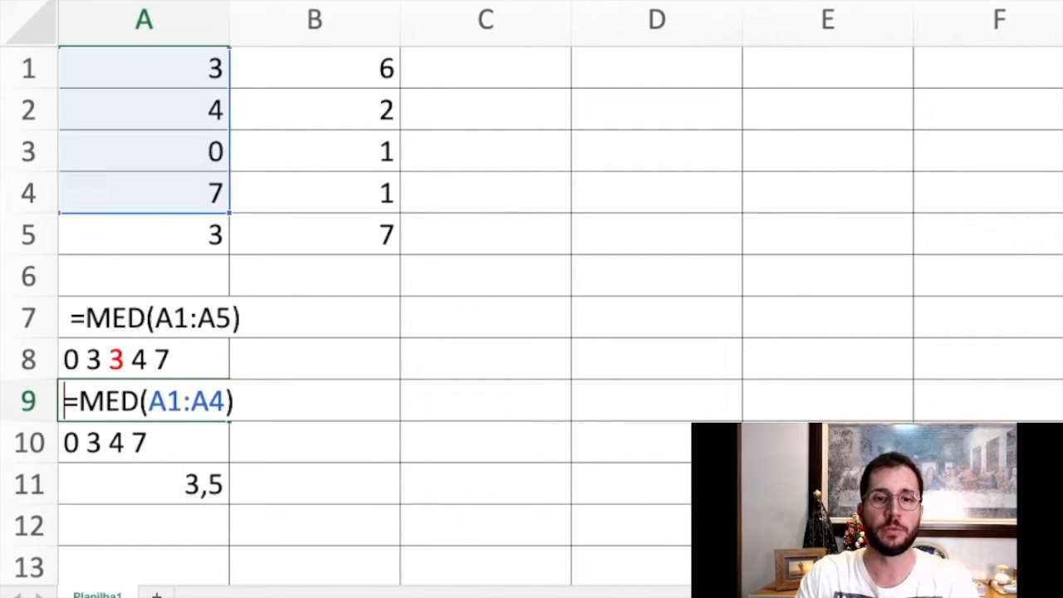
{"action": "key", "text": "Return"}
{"action": "left_click", "coordinate": [144, 401]}
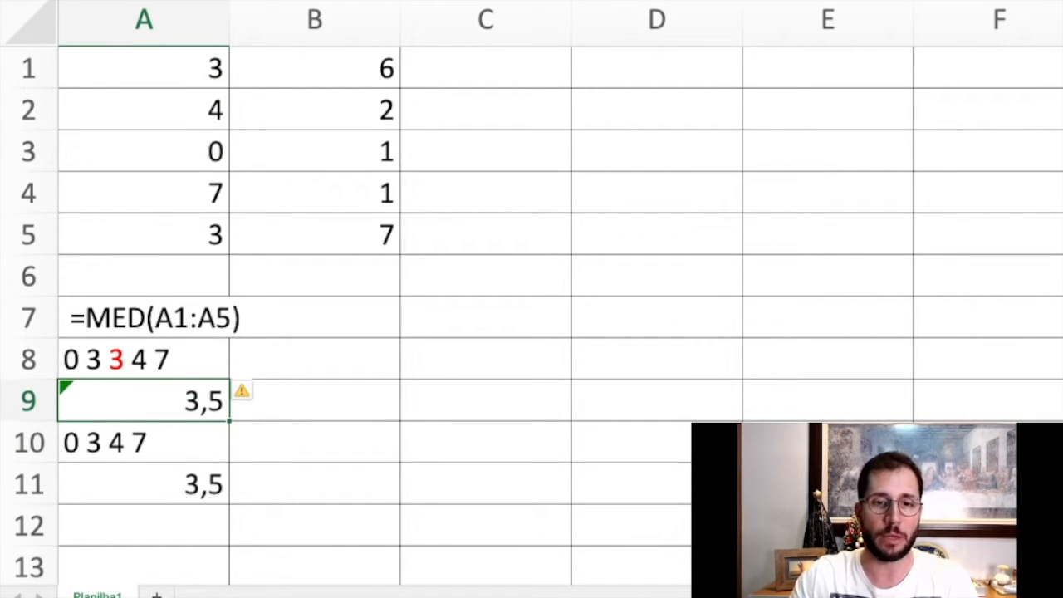
{"action": "left_click", "coordinate": [144, 484]}
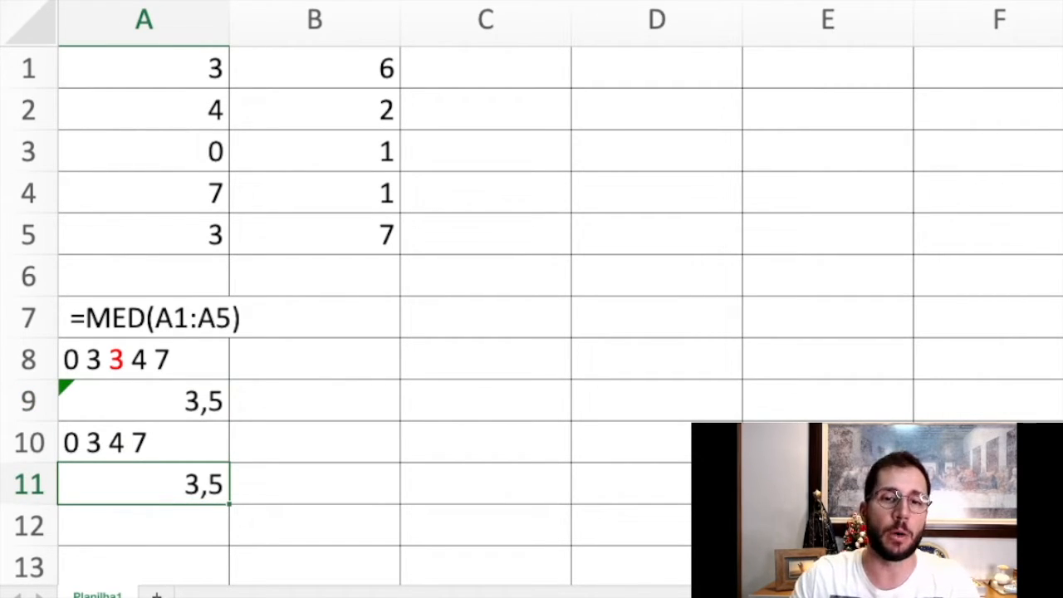
Review the formula in A7 and the sorted list in A8, pointing out its middle number 3.
{"action": "left_click", "coordinate": [144, 318]}
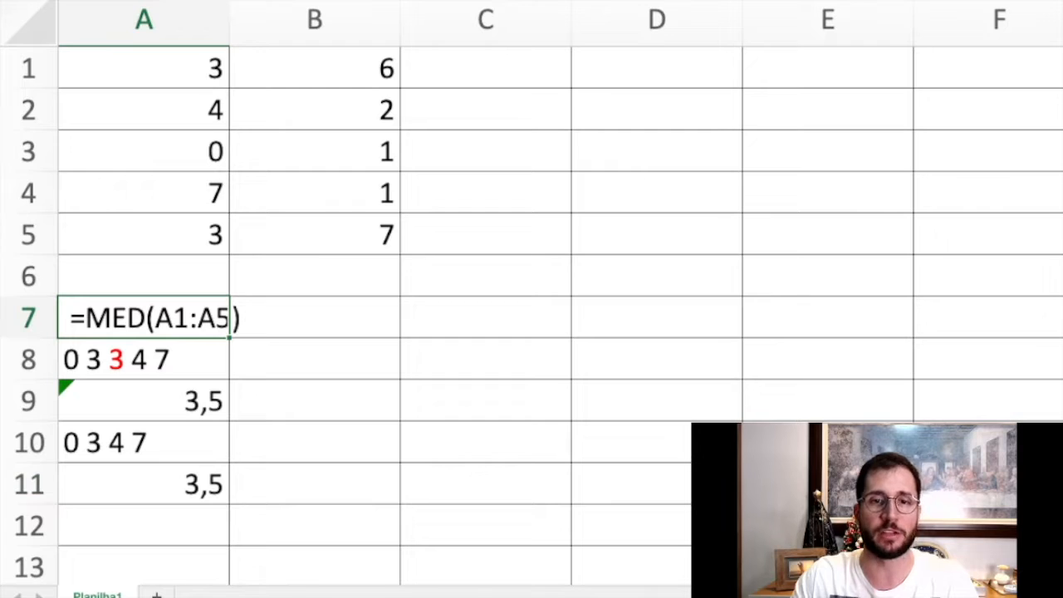
{"action": "double_click", "coordinate": [187, 360]}
{"action": "left_click_drag", "start_coordinate": [171, 360], "coordinate": [63, 360]}
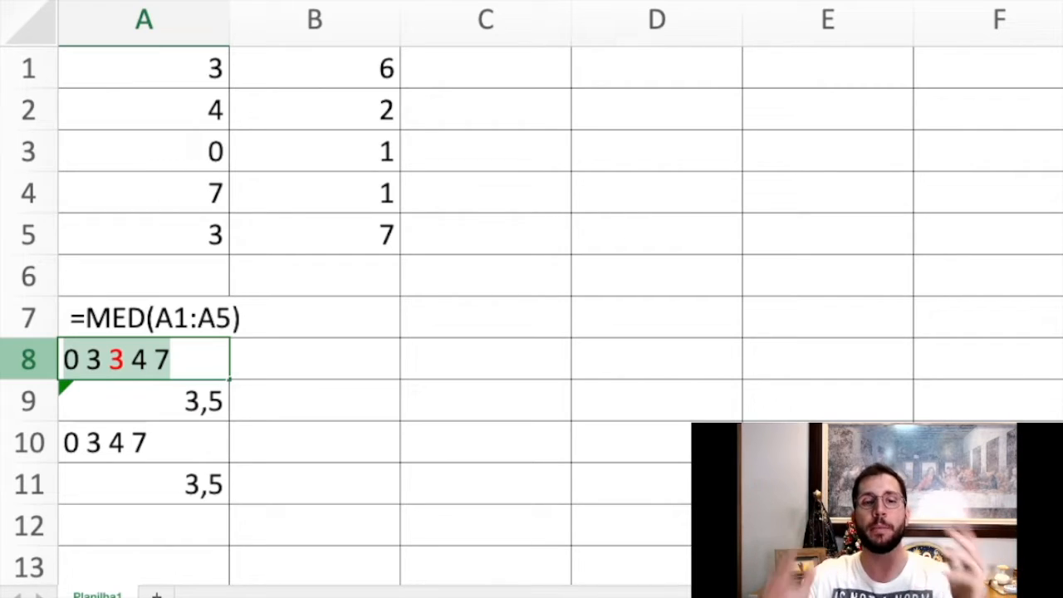
{"action": "left_click_drag", "start_coordinate": [109, 359], "coordinate": [124, 360]}
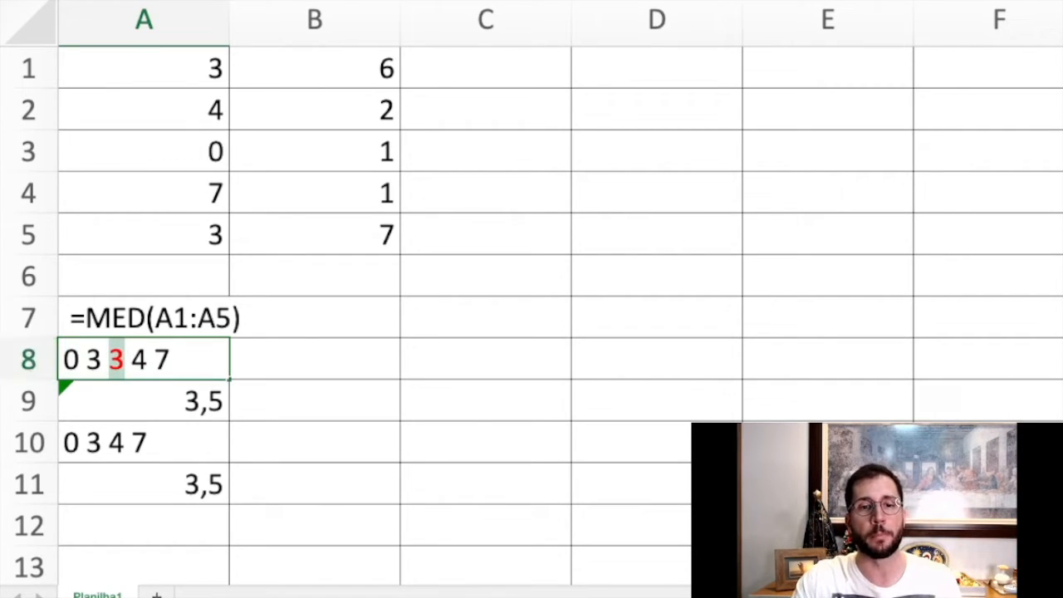
Color the two middle numbers of the sorted list in A10, 3 and 4, red.
{"action": "left_click", "coordinate": [143, 442]}
{"action": "double_click", "coordinate": [87, 443]}
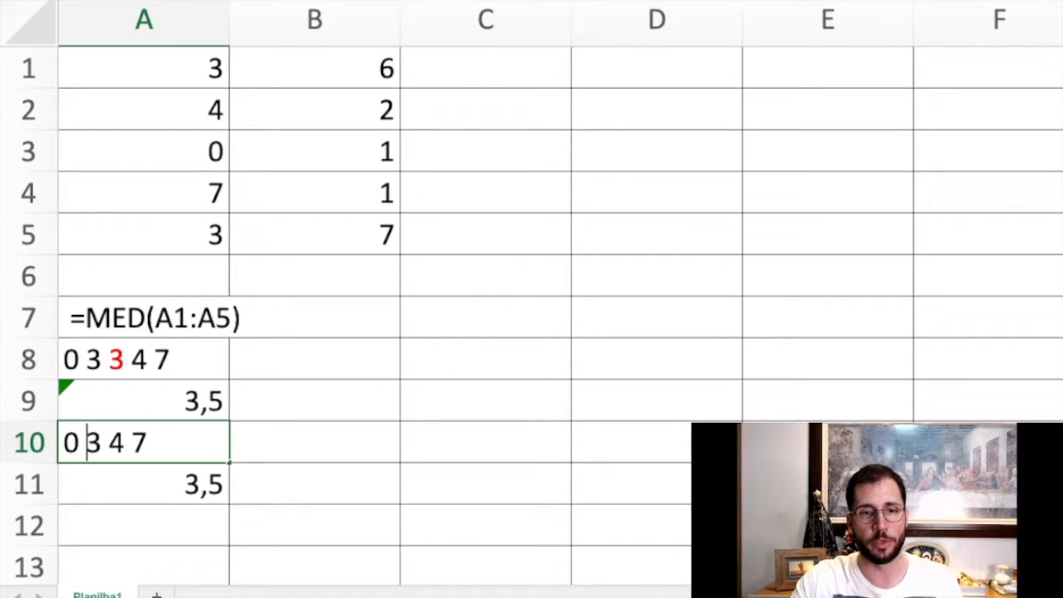
{"action": "left_click_drag", "start_coordinate": [87, 443], "coordinate": [125, 443]}
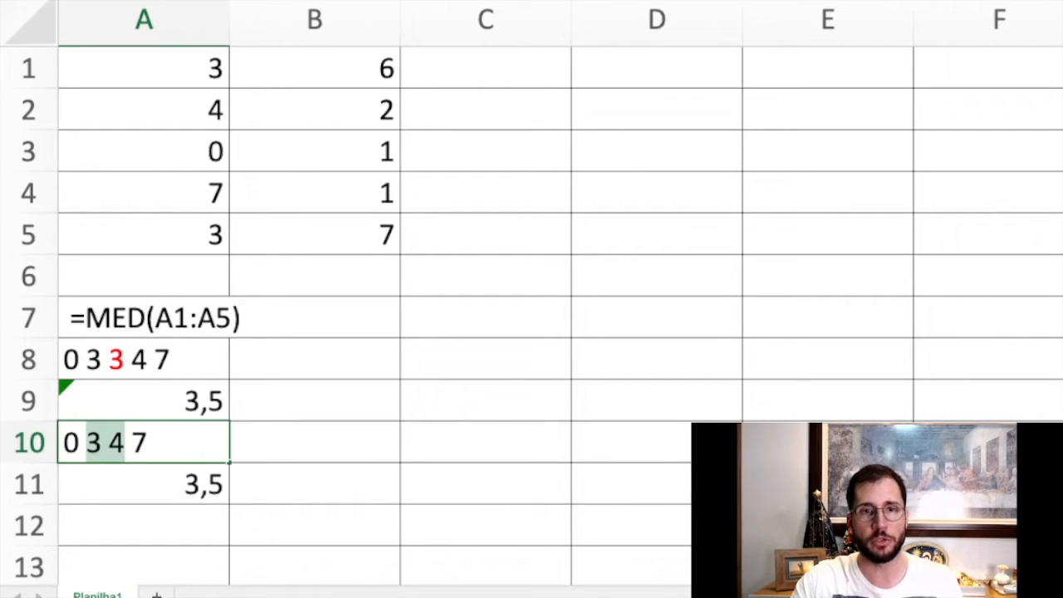
{"action": "left_click", "coordinate": [316, 2]}
{"action": "key", "text": "Right"}
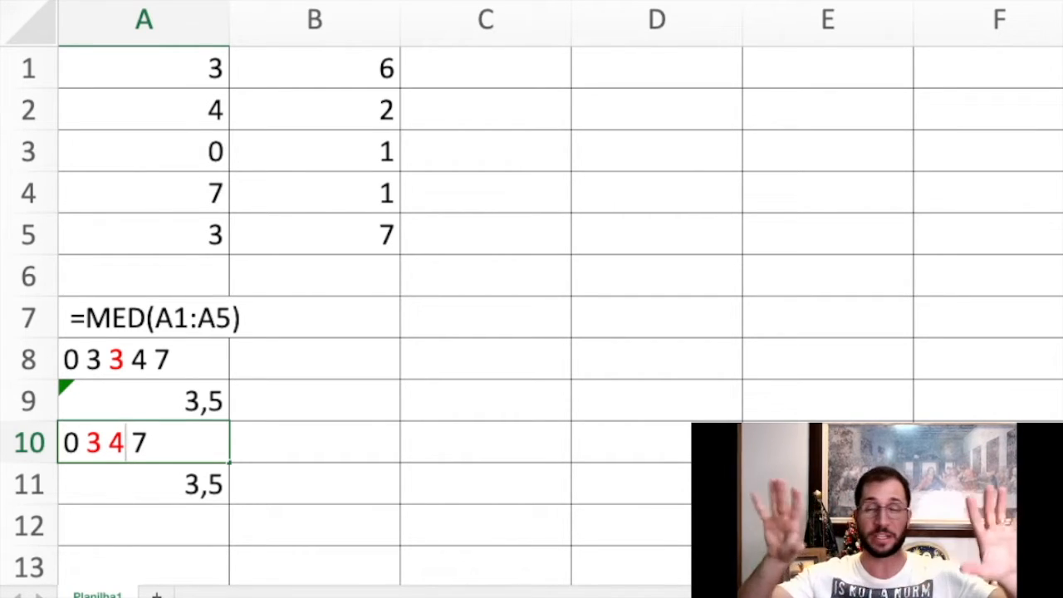
{"action": "left_click", "coordinate": [315, 443]}
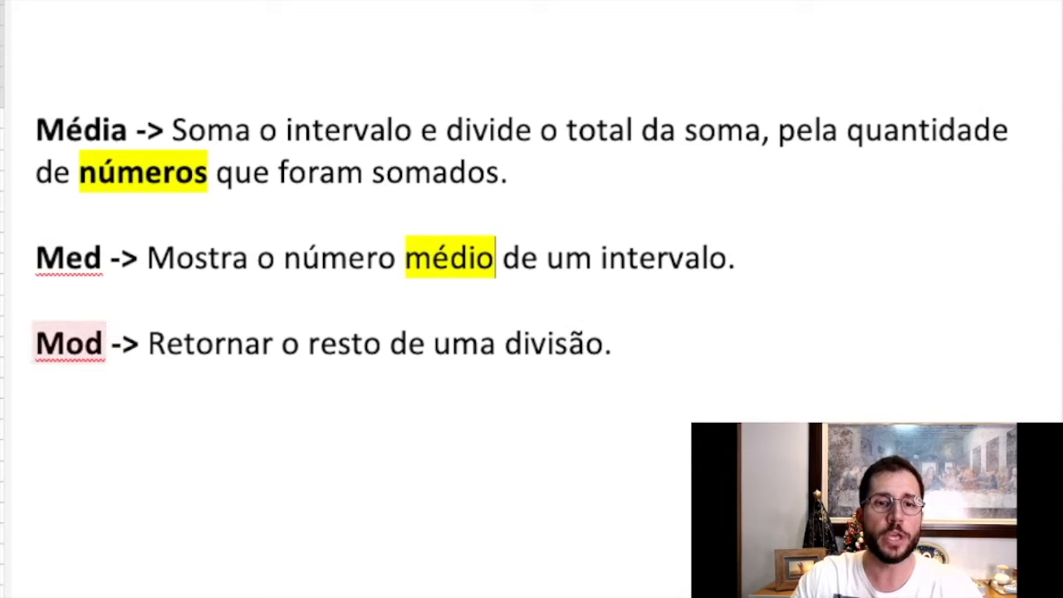
In the text document with the function definitions, highlight the word "resto" in the Mod definition in yellow.
{"action": "double_click", "coordinate": [345, 344]}
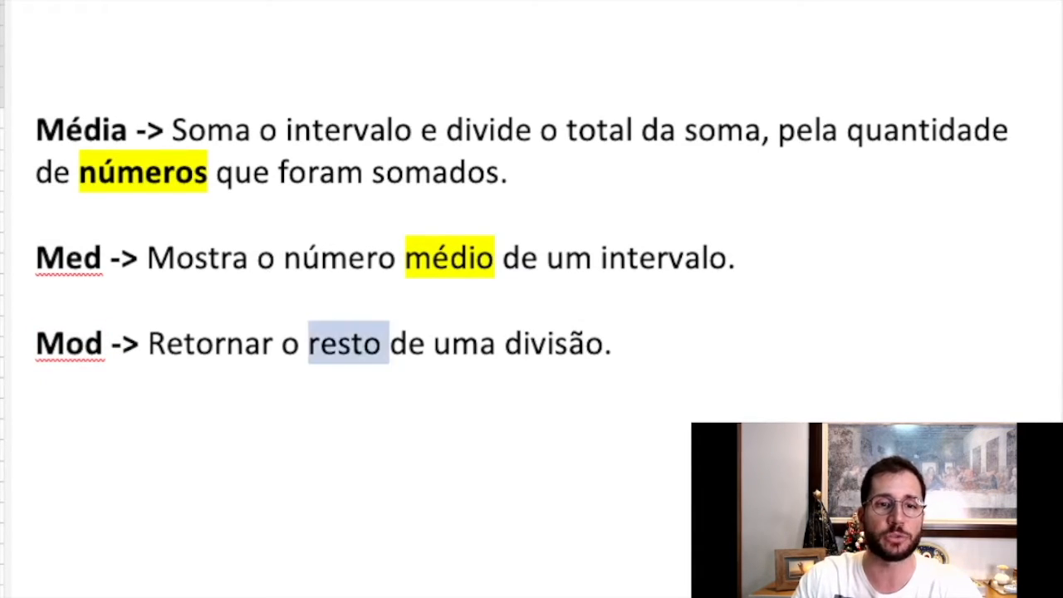
{"action": "key", "text": "ctrl+alt+h"}
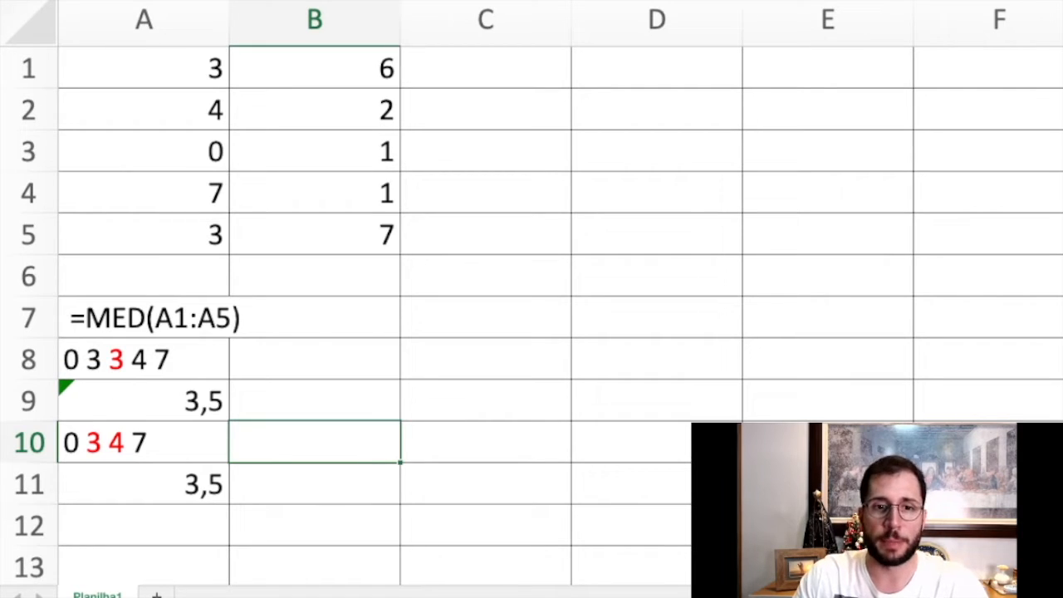
Return to the spreadsheet and clear the median examples in A7:A11.
{"action": "left_click_drag", "start_coordinate": [144, 318], "coordinate": [144, 485]}
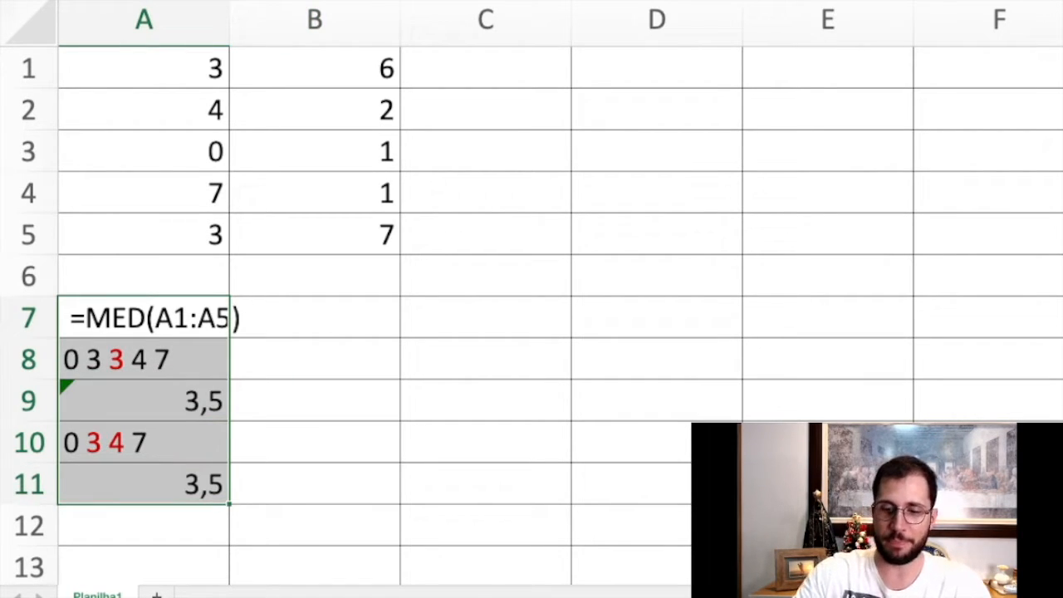
{"action": "key", "text": "Delete"}
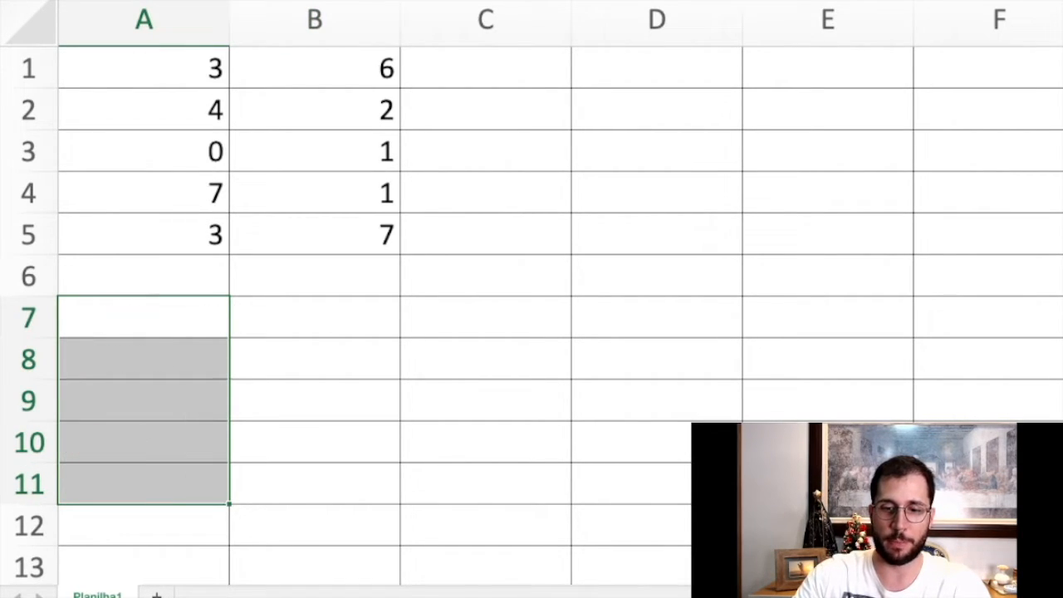
Write the formula =MOD(2;2) as visible text in A7, with a leading space so it is not calculated.
{"action": "left_click", "coordinate": [144, 317]}
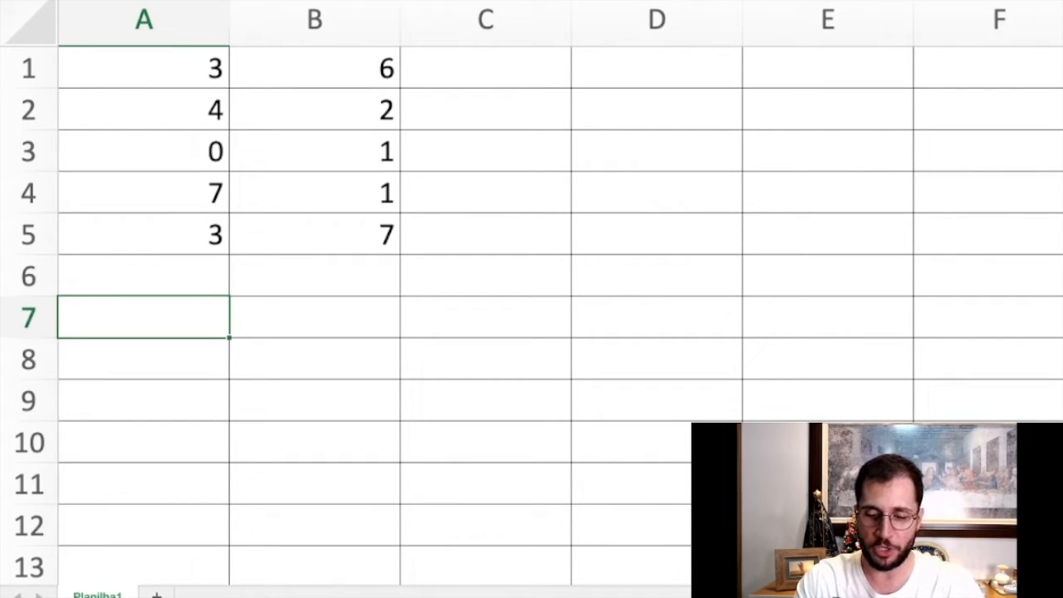
{"action": "type", "text": "=mo"}
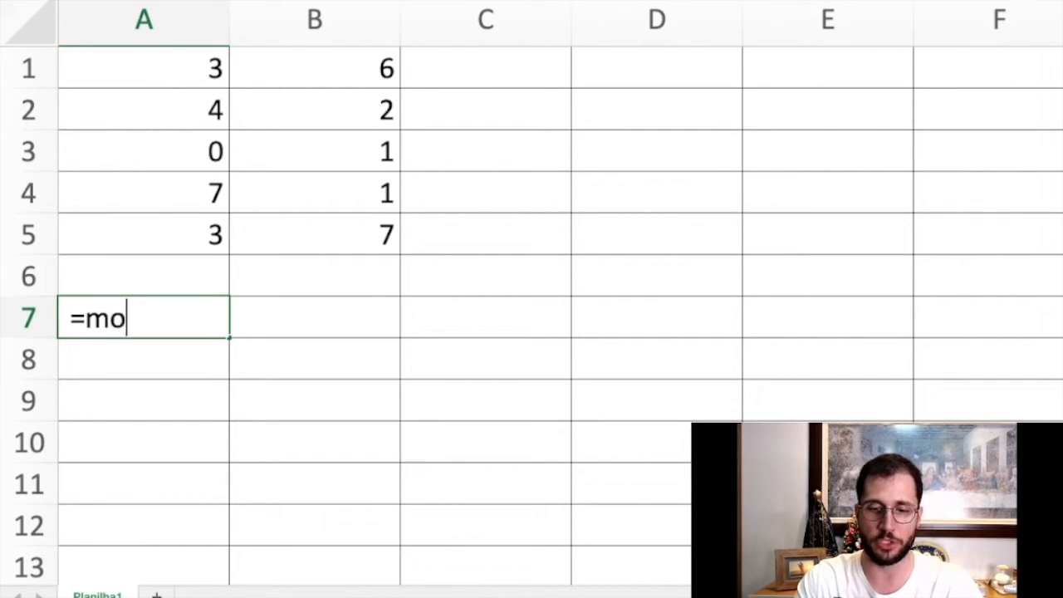
{"action": "type", "text": "d"}
{"action": "key", "text": "BackSpace"}
{"action": "key", "text": "BackSpace"}
{"action": "key", "text": "BackSpace"}
{"action": "type", "text": "mo"}
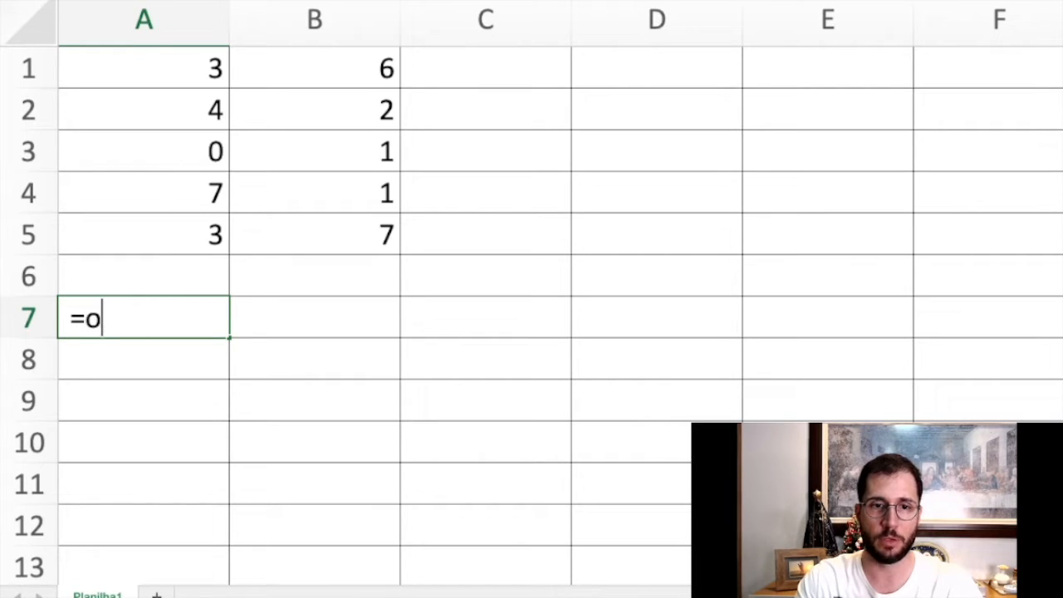
{"action": "key", "text": "BackSpace"}
{"action": "key", "text": "BackSpace"}
{"action": "type", "text": "MOD"}
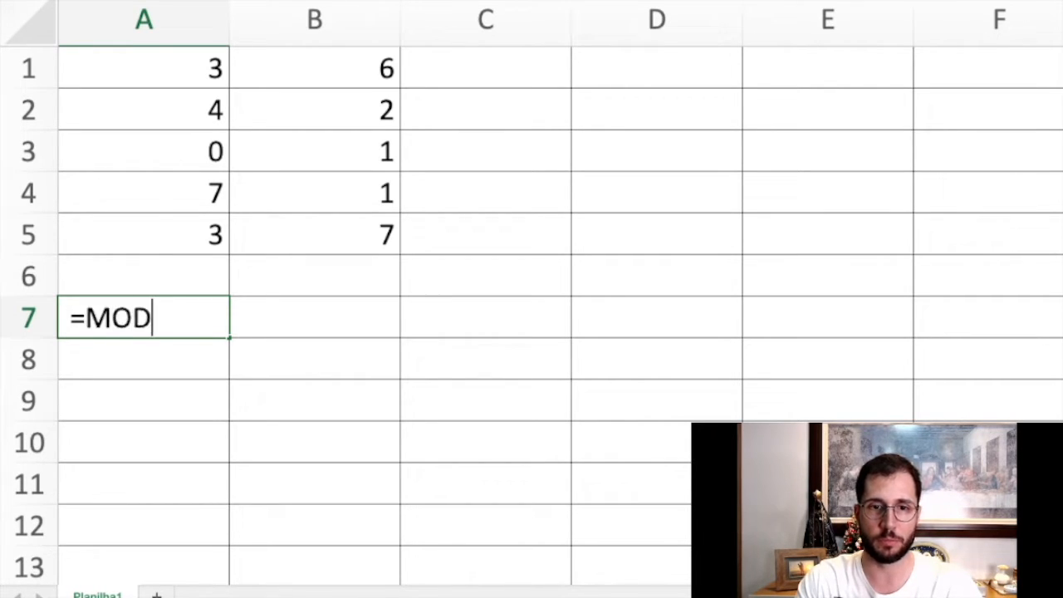
{"action": "type", "text": "(2"}
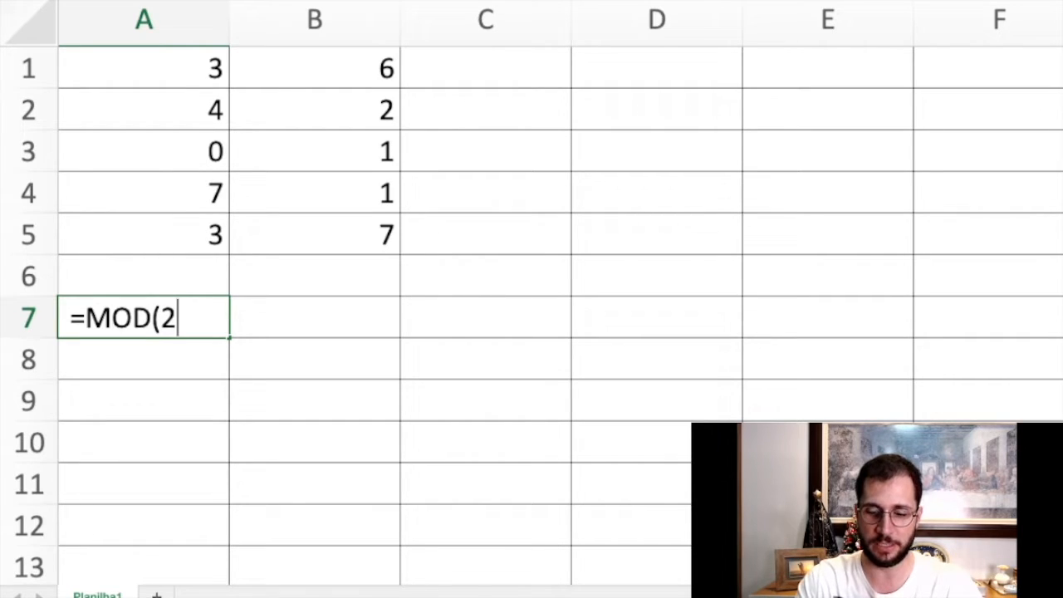
{"action": "type", "text": ";2)"}
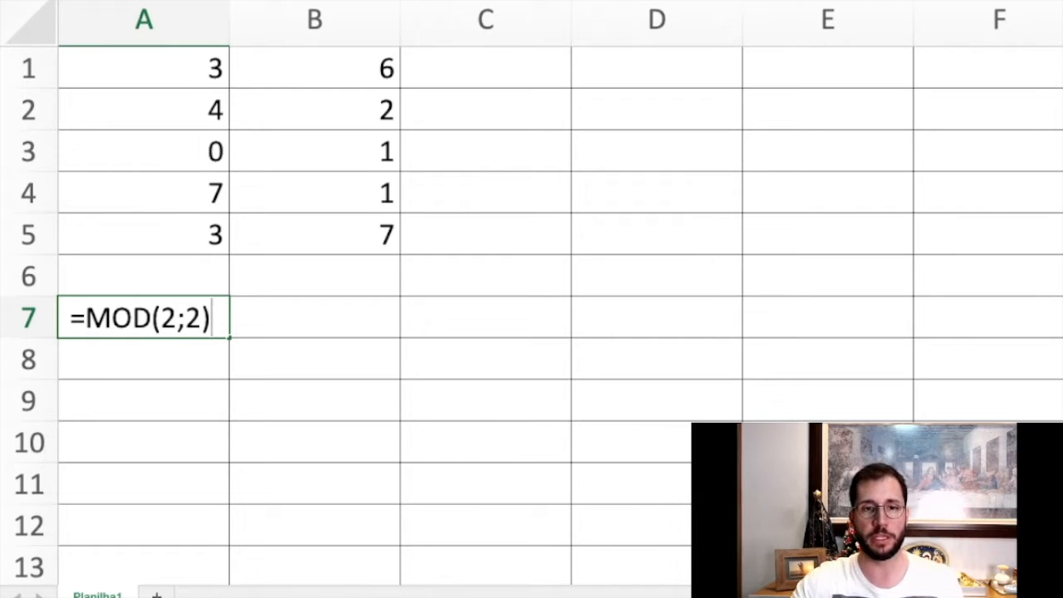
Point out the dividend and the divisor of the MOD formula in A7 in turn, and confirm the entry.
{"action": "key", "text": "Left"}
{"action": "key", "text": "Left"}
{"action": "key", "text": "Left"}
{"action": "key", "text": "Left"}
{"action": "key", "text": "shift+Right"}
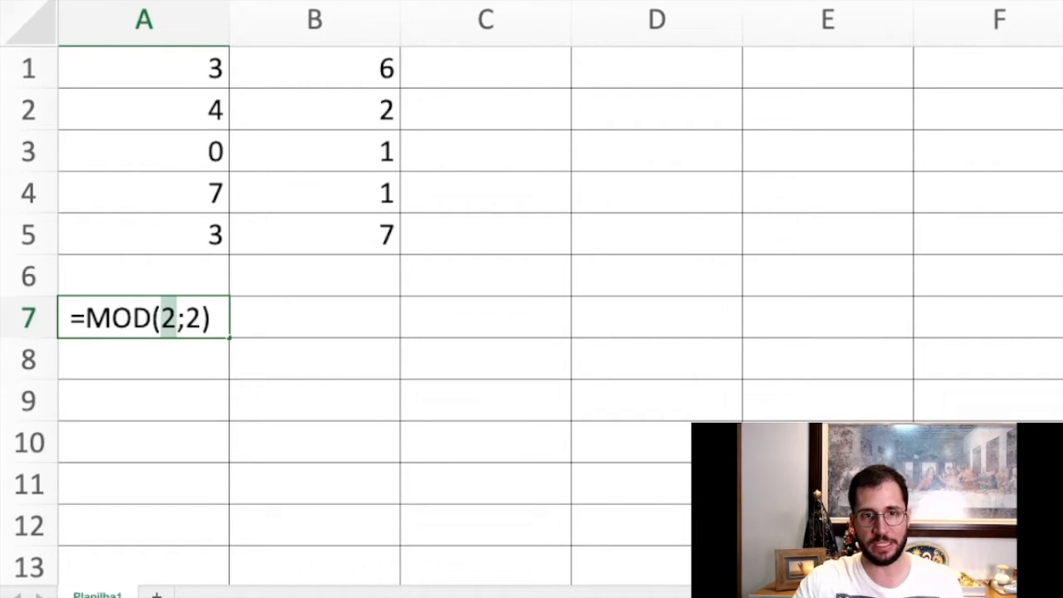
{"action": "key", "text": "Right"}
{"action": "key", "text": "Right"}
{"action": "key", "text": "shift+Right"}
{"action": "key", "text": "Left"}
{"action": "key", "text": "Left"}
{"action": "key", "text": "Left"}
{"action": "key", "text": "shift+Right"}
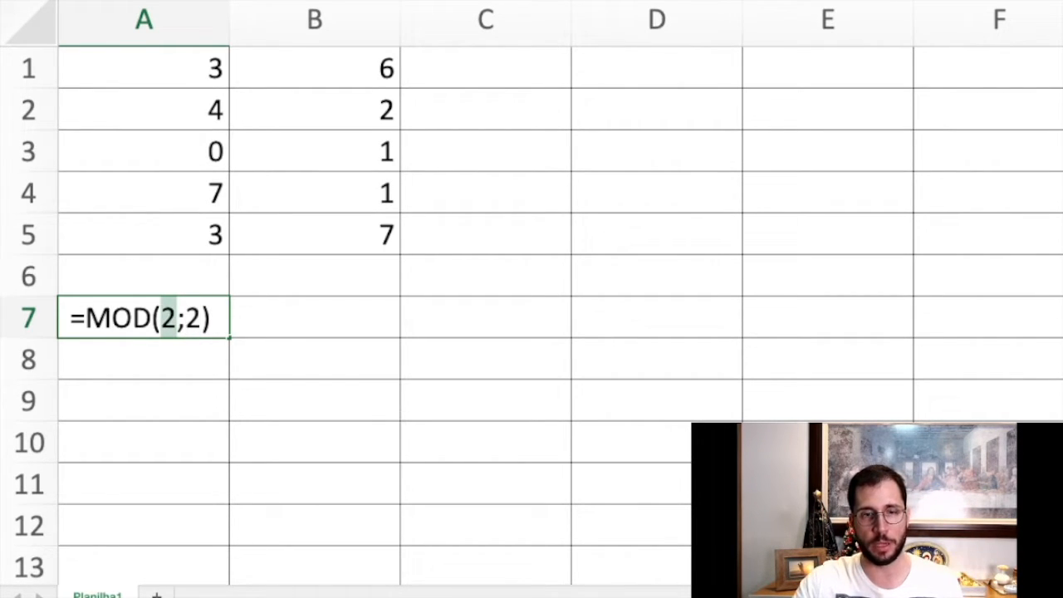
{"action": "key", "text": "Right"}
{"action": "key", "text": "Right"}
{"action": "key", "text": "shift+Right"}
{"action": "key", "text": "Right"}
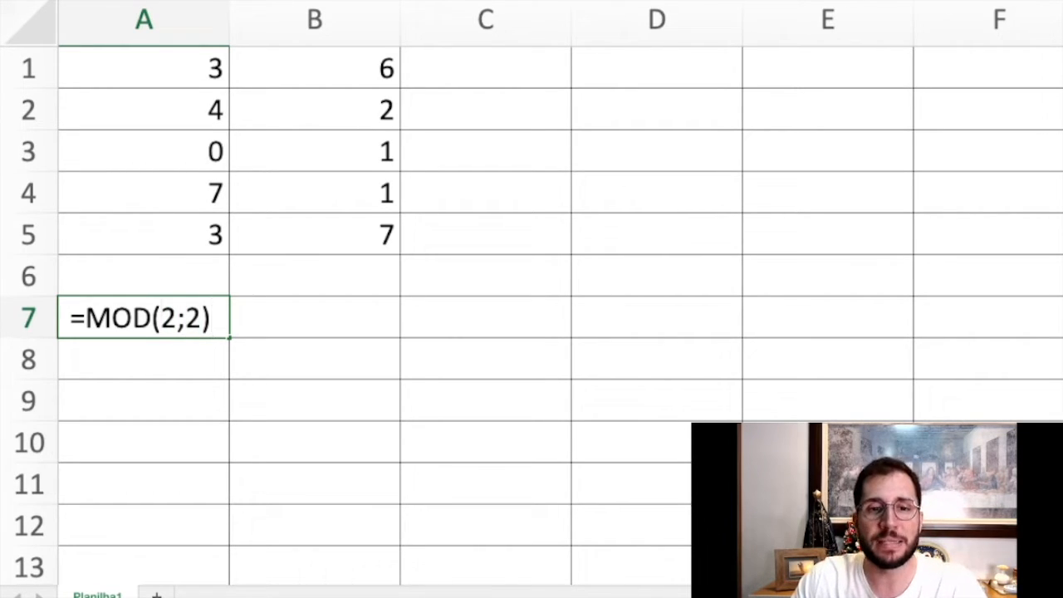
{"action": "key", "text": "Left"}
{"action": "key", "text": "Left"}
{"action": "key", "text": "Left"}
{"action": "key", "text": "shift+Right"}
{"action": "key", "text": "Right"}
{"action": "key", "text": "Right"}
{"action": "key", "text": "shift+Right"}
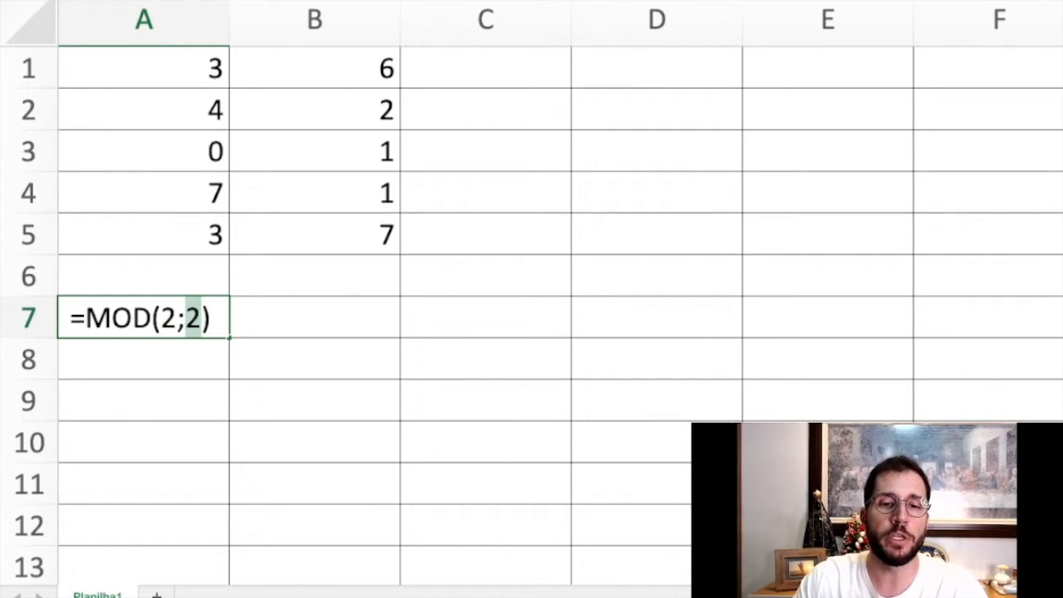
{"action": "key", "text": "Return"}
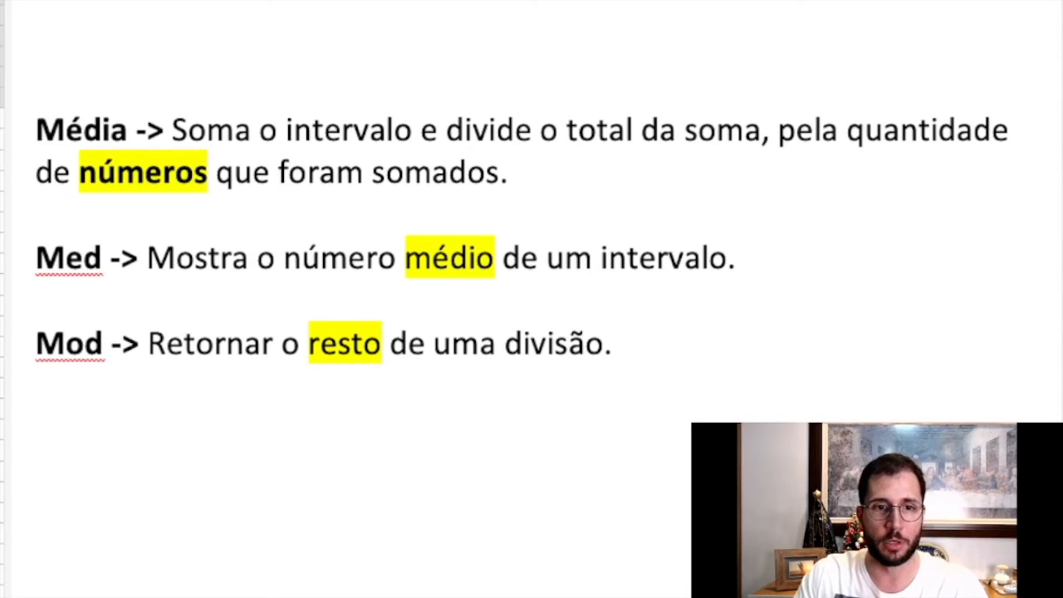
In the text document, handwrite the long division of 2 by 2 under the Mod definition, with quotient 1 and remainder 0.
{"action": "mouse_move", "coordinate": [145, 427]}
{"action": "left_mouse_down"}
{"action": "mouse_move", "coordinate": [159, 449]}
{"action": "mouse_move", "coordinate": [131, 457]}
{"action": "mouse_move", "coordinate": [176, 462]}
{"action": "left_mouse_up"}
{"action": "mouse_move", "coordinate": [185, 425]}
{"action": "left_mouse_down"}
{"action": "mouse_move", "coordinate": [201, 463]}
{"action": "mouse_move", "coordinate": [262, 470]}
{"action": "left_mouse_up"}
{"action": "mouse_move", "coordinate": [209, 426]}
{"action": "left_mouse_down"}
{"action": "mouse_move", "coordinate": [227, 449]}
{"action": "mouse_move", "coordinate": [213, 462]}
{"action": "mouse_move", "coordinate": [259, 459]}
{"action": "mouse_move", "coordinate": [209, 499]}
{"action": "mouse_move", "coordinate": [219, 504]}
{"action": "left_mouse_up"}
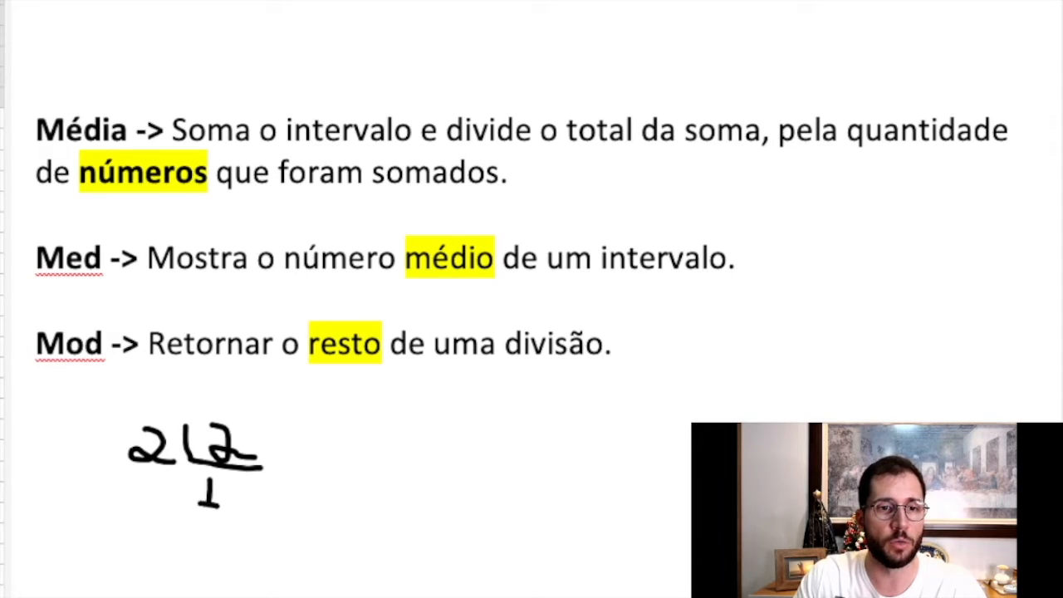
{"action": "mouse_move", "coordinate": [134, 482]}
{"action": "left_mouse_down"}
{"action": "mouse_move", "coordinate": [142, 475]}
{"action": "mouse_move", "coordinate": [151, 513]}
{"action": "mouse_move", "coordinate": [172, 519]}
{"action": "mouse_move", "coordinate": [120, 479]}
{"action": "left_mouse_up"}
{"action": "mouse_move", "coordinate": [114, 536]}
{"action": "left_mouse_down"}
{"action": "mouse_move", "coordinate": [185, 541]}
{"action": "mouse_move", "coordinate": [133, 574]}
{"action": "mouse_move", "coordinate": [160, 568]}
{"action": "mouse_move", "coordinate": [129, 548]}
{"action": "left_mouse_up"}
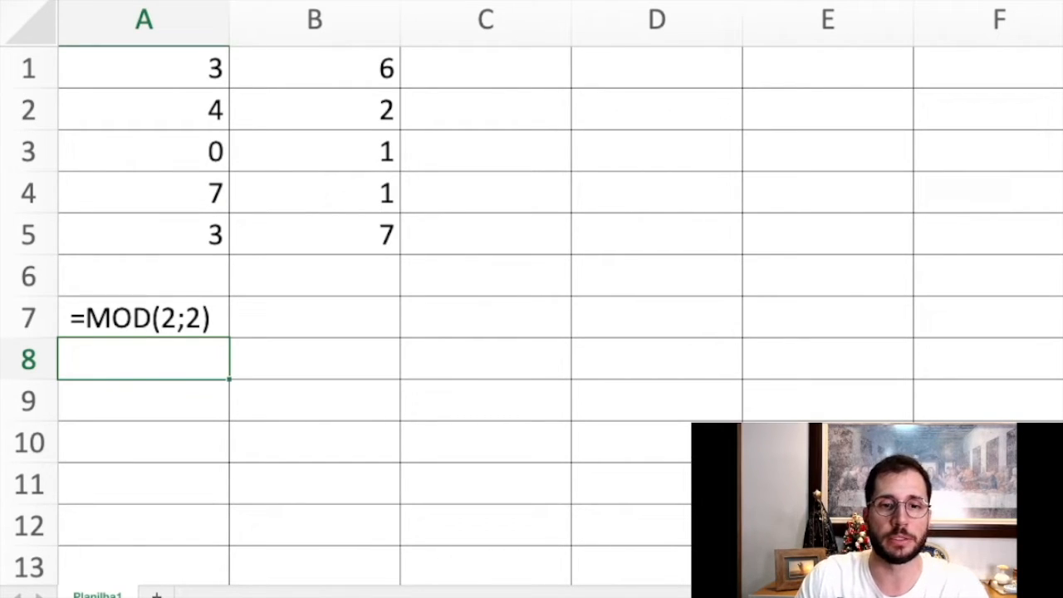
Back in the spreadsheet, write the formula =MOD(4;2) as visible text in B7.
{"action": "left_click", "coordinate": [315, 317]}
{"action": "type", "text": "="}
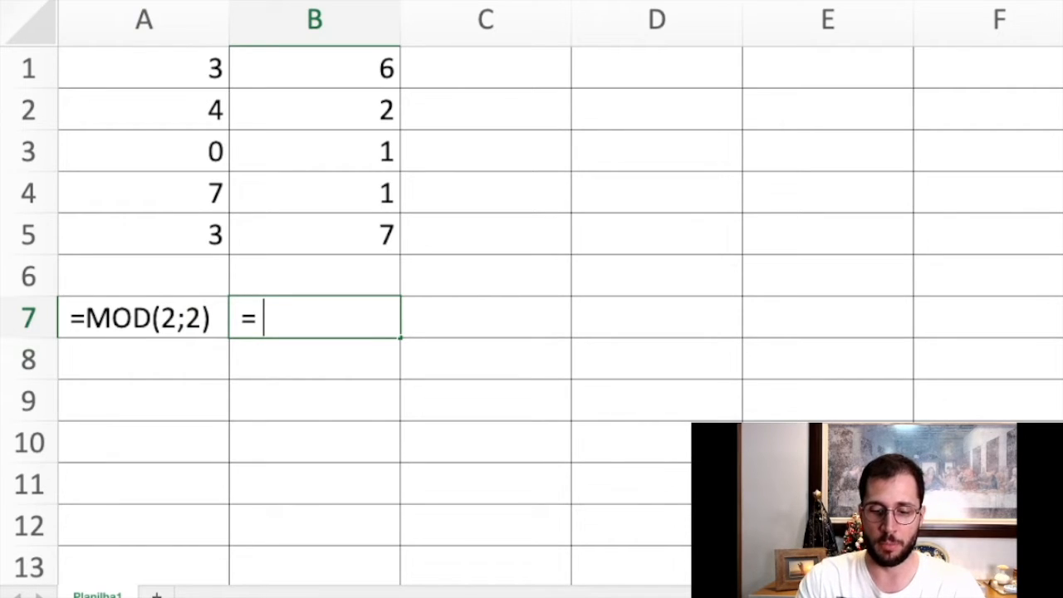
{"action": "key", "text": "BackSpace"}
{"action": "type", "text": "MOD("}
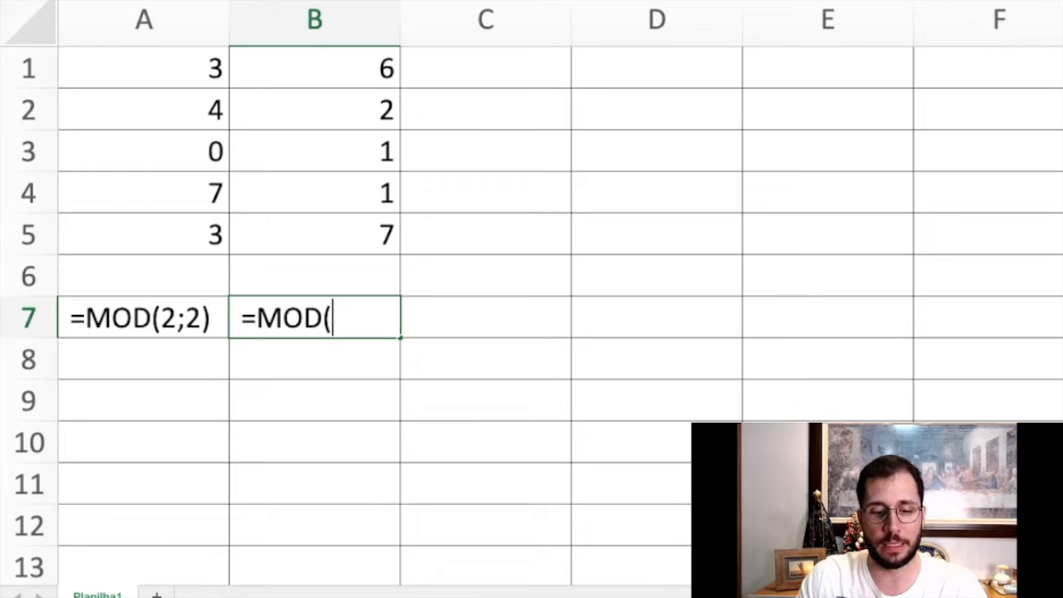
{"action": "type", "text": "4"}
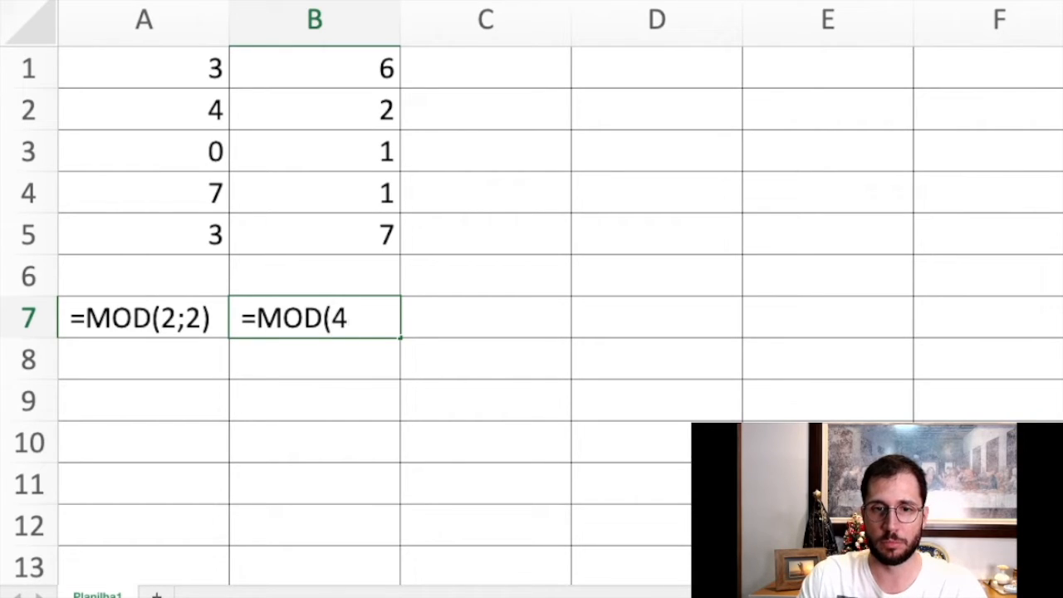
{"action": "type", "text": ";2)"}
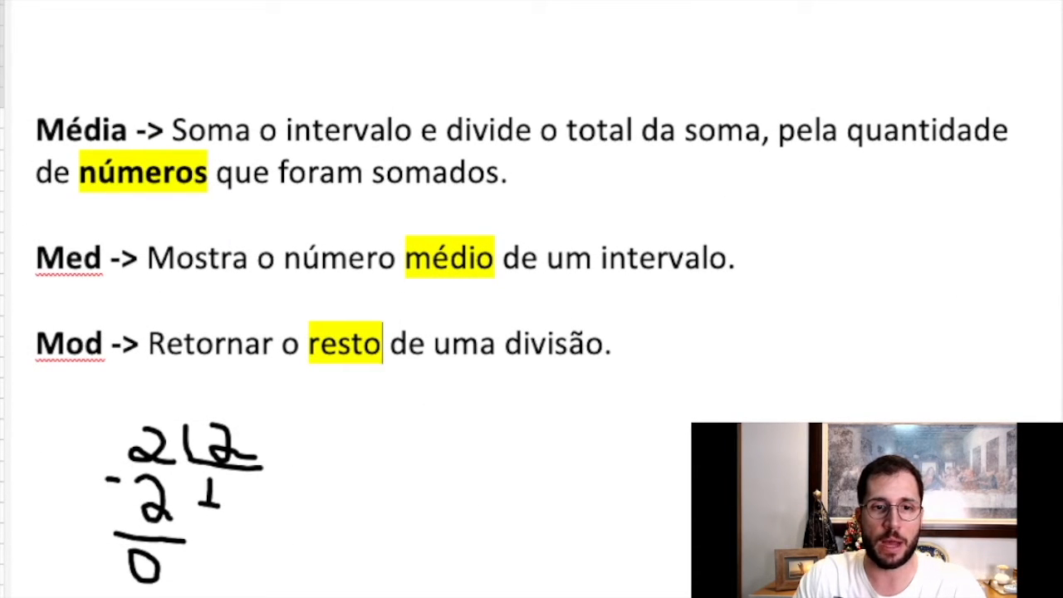
In the text document, handwrite the long division of 4 by 2 beside the first one, with quotient 2 and remainder 0.
{"action": "left_click_drag", "start_coordinate": [335, 423], "coordinate": [339, 469]}
{"action": "mouse_move", "coordinate": [321, 419]}
{"action": "left_mouse_down"}
{"action": "mouse_move", "coordinate": [357, 467]}
{"action": "mouse_move", "coordinate": [446, 482]}
{"action": "left_mouse_up"}
{"action": "mouse_move", "coordinate": [380, 439]}
{"action": "left_mouse_down"}
{"action": "mouse_move", "coordinate": [405, 442]}
{"action": "mouse_move", "coordinate": [387, 474]}
{"action": "mouse_move", "coordinate": [426, 470]}
{"action": "left_mouse_up"}
{"action": "mouse_move", "coordinate": [376, 505]}
{"action": "left_mouse_down"}
{"action": "mouse_move", "coordinate": [402, 525]}
{"action": "mouse_move", "coordinate": [393, 540]}
{"action": "mouse_move", "coordinate": [416, 540]}
{"action": "left_mouse_up"}
{"action": "mouse_move", "coordinate": [340, 494]}
{"action": "left_mouse_down"}
{"action": "mouse_move", "coordinate": [344, 538]}
{"action": "mouse_move", "coordinate": [346, 517]}
{"action": "mouse_move", "coordinate": [330, 520]}
{"action": "left_mouse_up"}
{"action": "left_click_drag", "start_coordinate": [296, 484], "coordinate": [313, 483]}
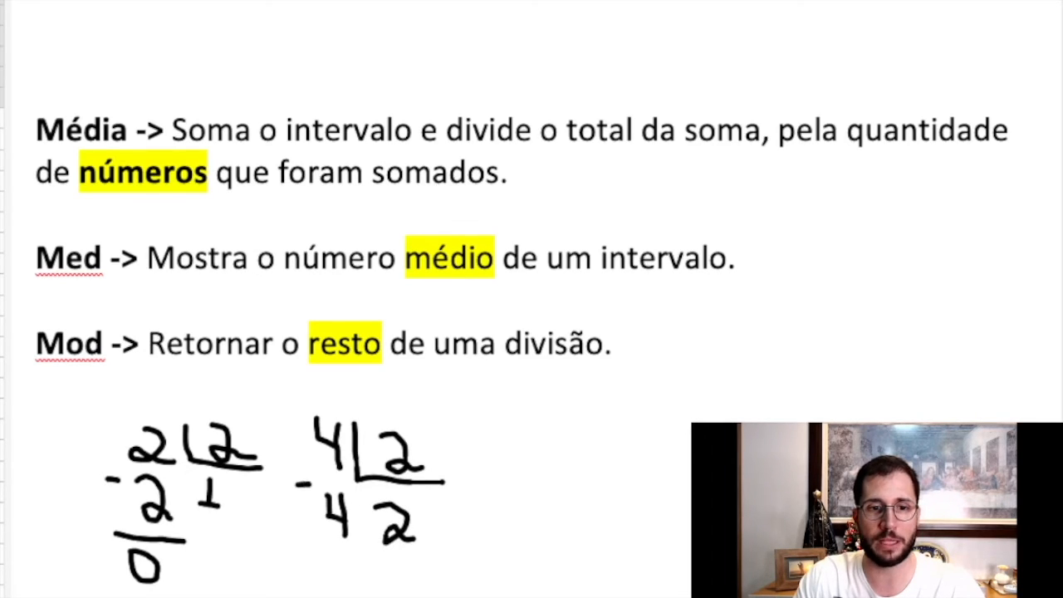
{"action": "mouse_move", "coordinate": [301, 547]}
{"action": "left_mouse_down"}
{"action": "mouse_move", "coordinate": [354, 546]}
{"action": "mouse_move", "coordinate": [317, 575]}
{"action": "mouse_move", "coordinate": [351, 568]}
{"action": "mouse_move", "coordinate": [317, 565]}
{"action": "left_mouse_up"}
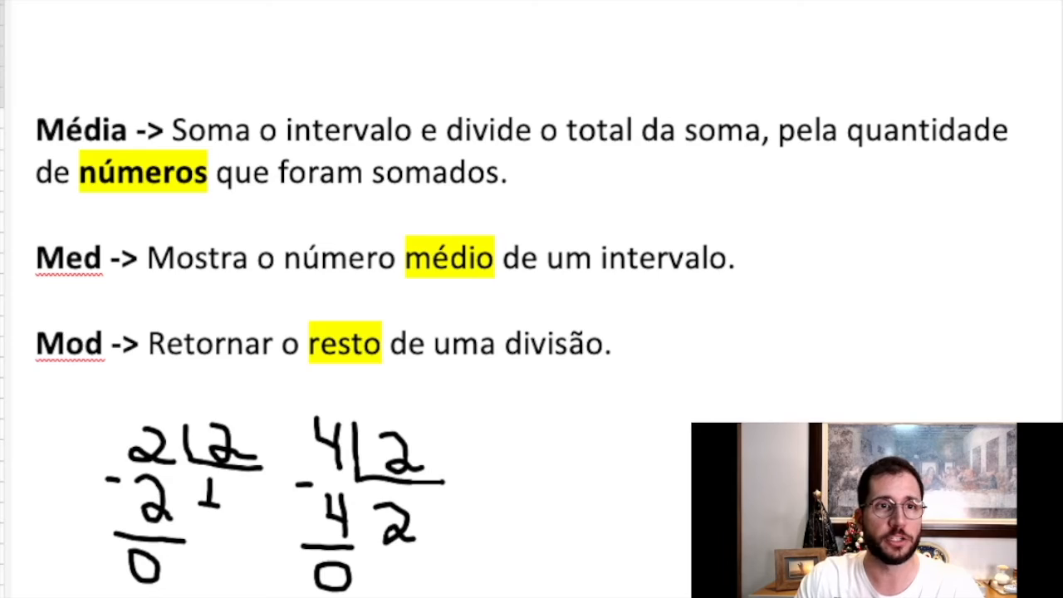
{"action": "mouse_move", "coordinate": [152, 446]}
{"action": "left_mouse_down"}
{"action": "mouse_move", "coordinate": [197, 459]}
{"action": "mouse_move", "coordinate": [211, 504]}
{"action": "mouse_move", "coordinate": [156, 500]}
{"action": "mouse_move", "coordinate": [210, 494]}
{"action": "left_mouse_up"}
{"action": "mouse_move", "coordinate": [113, 479]}
{"action": "left_mouse_down"}
{"action": "mouse_move", "coordinate": [145, 567]}
{"action": "mouse_move", "coordinate": [359, 452]}
{"action": "mouse_move", "coordinate": [327, 547]}
{"action": "mouse_move", "coordinate": [332, 576]}
{"action": "left_mouse_up"}
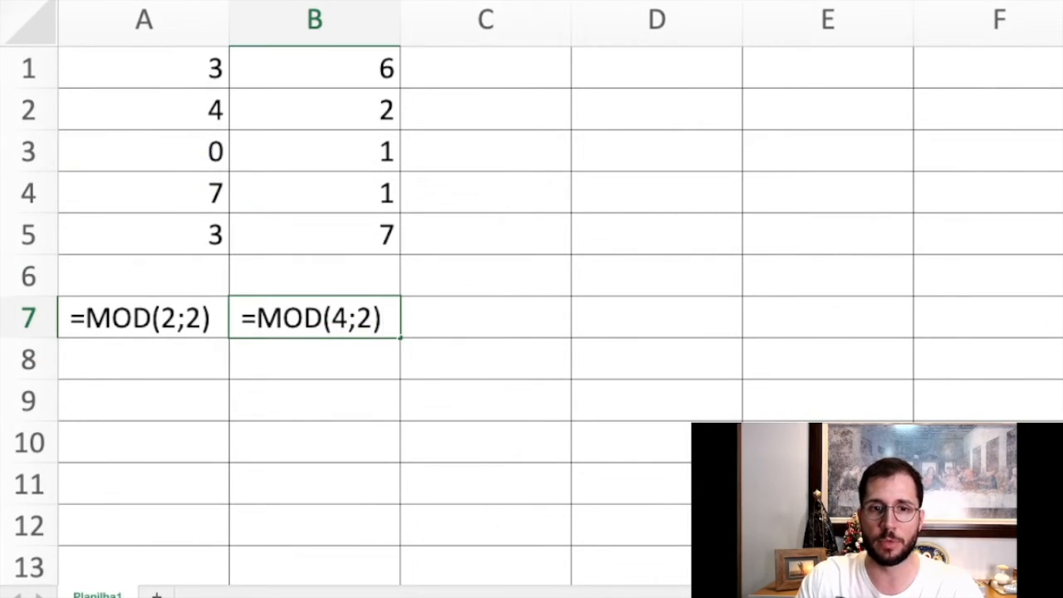
Return to the spreadsheet and remove the leading space from the formulas in A7 and B7 so that they calculate.
{"action": "double_click", "coordinate": [71, 318]}
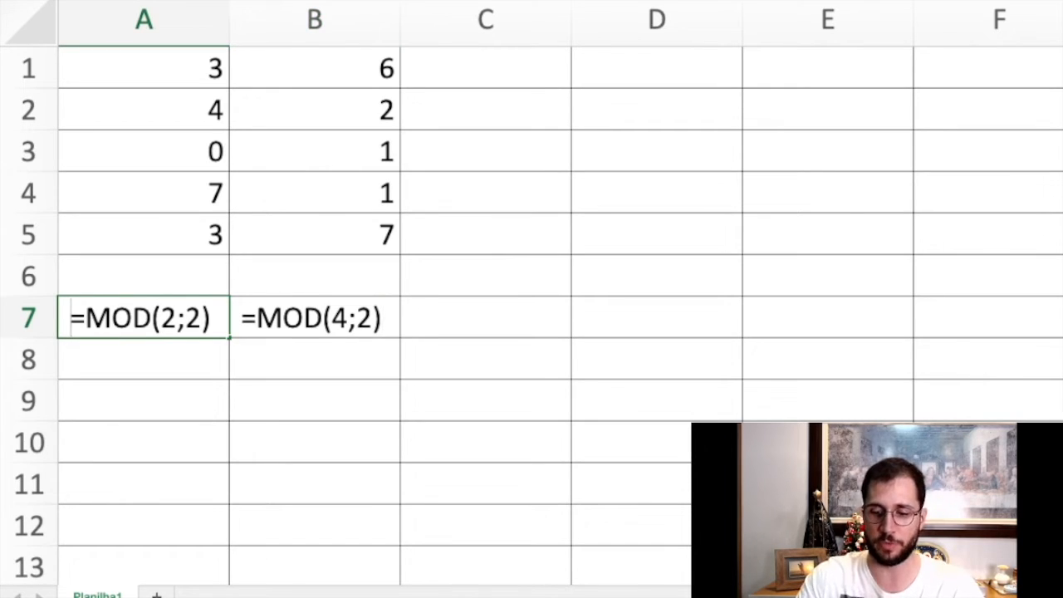
{"action": "key", "text": "BackSpace"}
{"action": "key", "text": "Return"}
{"action": "left_click", "coordinate": [315, 318]}
{"action": "double_click", "coordinate": [242, 318]}
{"action": "key", "text": "BackSpace"}
{"action": "key", "text": "Return"}
Write the formula =MOD(2;3) as visible text in A8.
{"action": "left_click", "coordinate": [144, 360]}
{"action": "type", "text": "=MOD)"}
{"action": "key", "text": "BackSpace"}
{"action": "type", "text": "(2;3)"}
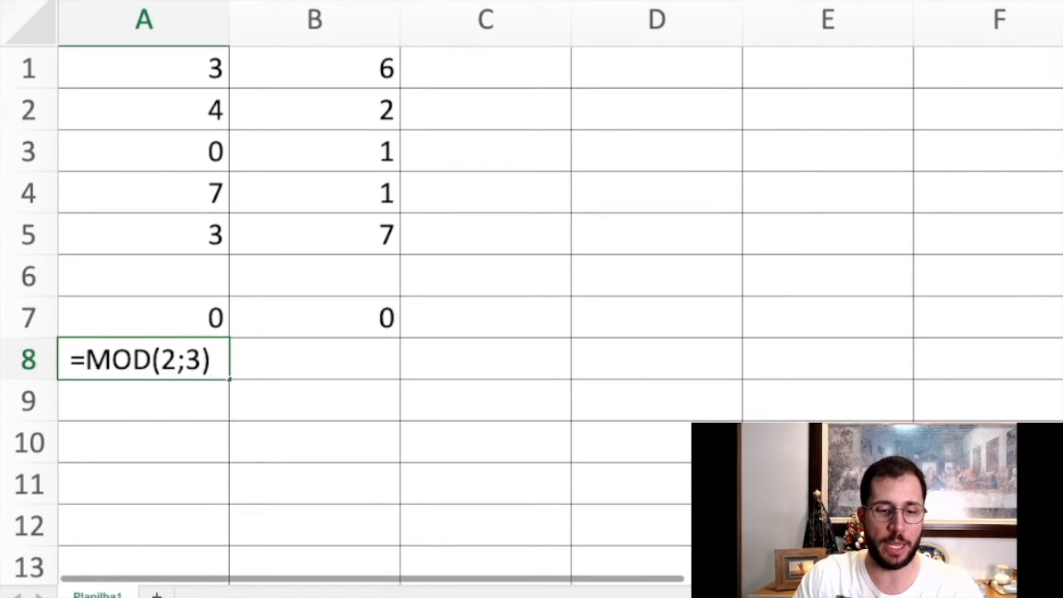
{"action": "key", "text": "Return"}
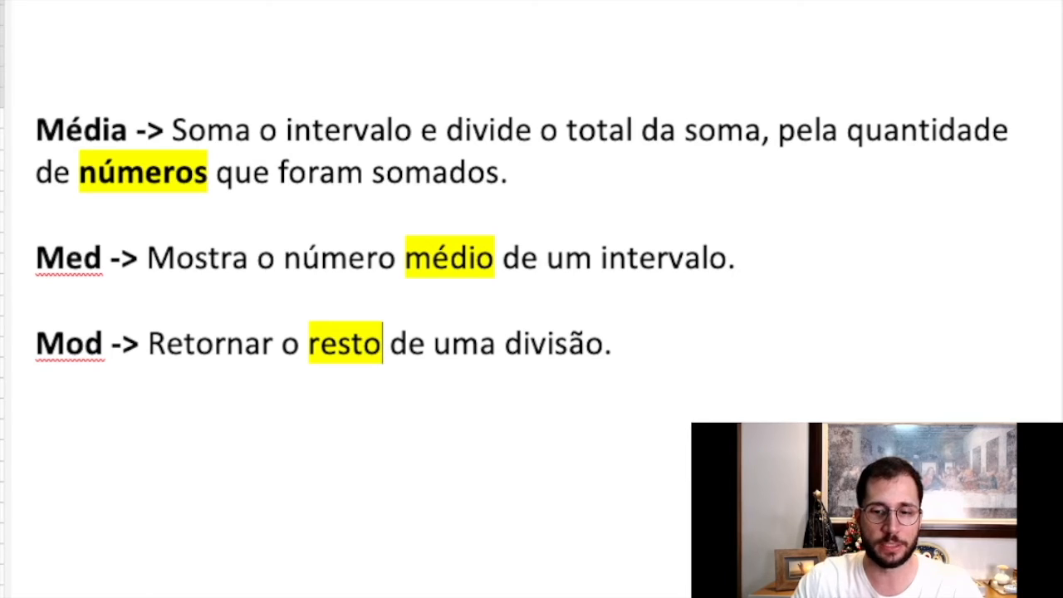
In the text document, handwrite the long division of 2 by 3, extending 2 to 20, with quotient 0,6, subtracted 18 and remainder 2.
{"action": "mouse_move", "coordinate": [114, 435]}
{"action": "left_mouse_down"}
{"action": "mouse_move", "coordinate": [143, 451]}
{"action": "mouse_move", "coordinate": [116, 454]}
{"action": "mouse_move", "coordinate": [158, 471]}
{"action": "left_mouse_up"}
{"action": "mouse_move", "coordinate": [199, 428]}
{"action": "left_mouse_down"}
{"action": "mouse_move", "coordinate": [200, 470]}
{"action": "mouse_move", "coordinate": [277, 479]}
{"action": "mouse_move", "coordinate": [238, 453]}
{"action": "mouse_move", "coordinate": [248, 459]}
{"action": "mouse_move", "coordinate": [221, 468]}
{"action": "left_mouse_up"}
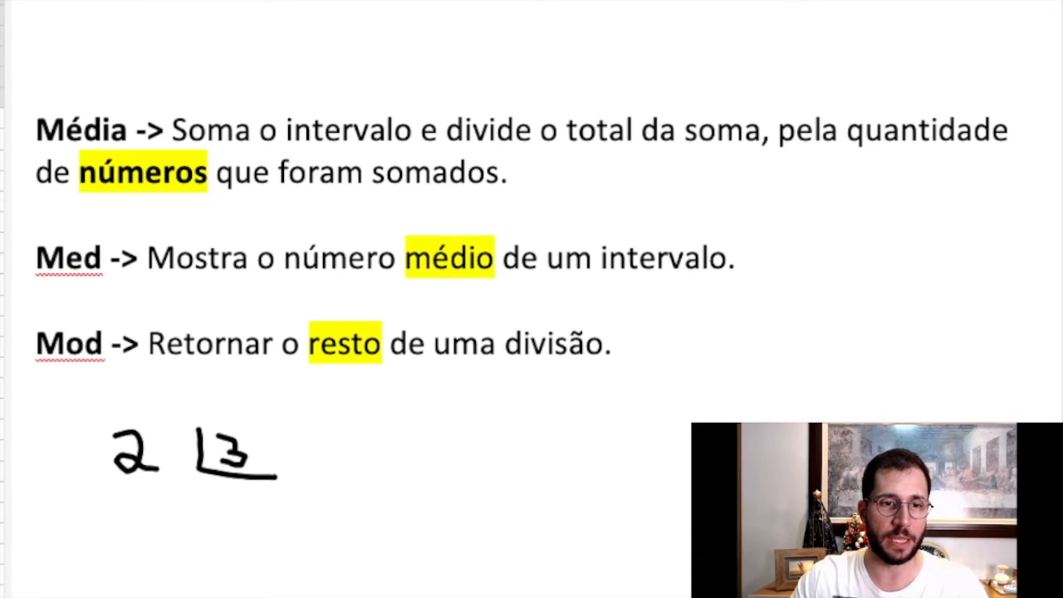
{"action": "mouse_move", "coordinate": [163, 437]}
{"action": "left_mouse_down"}
{"action": "mouse_move", "coordinate": [171, 463]}
{"action": "mouse_move", "coordinate": [192, 447]}
{"action": "mouse_move", "coordinate": [161, 434]}
{"action": "left_mouse_up"}
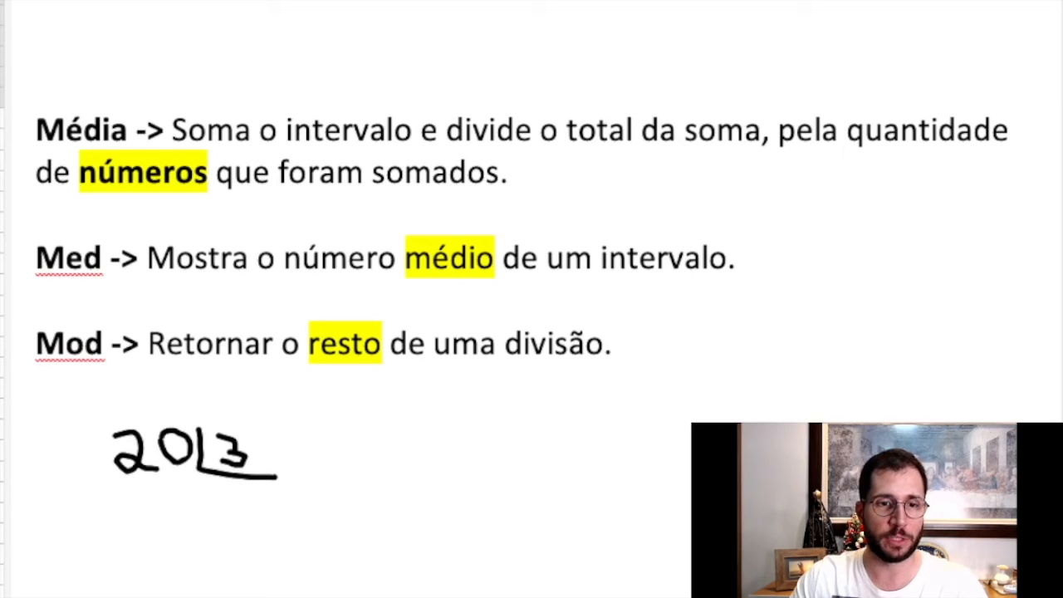
{"action": "left_click_drag", "start_coordinate": [203, 492], "coordinate": [229, 525]}
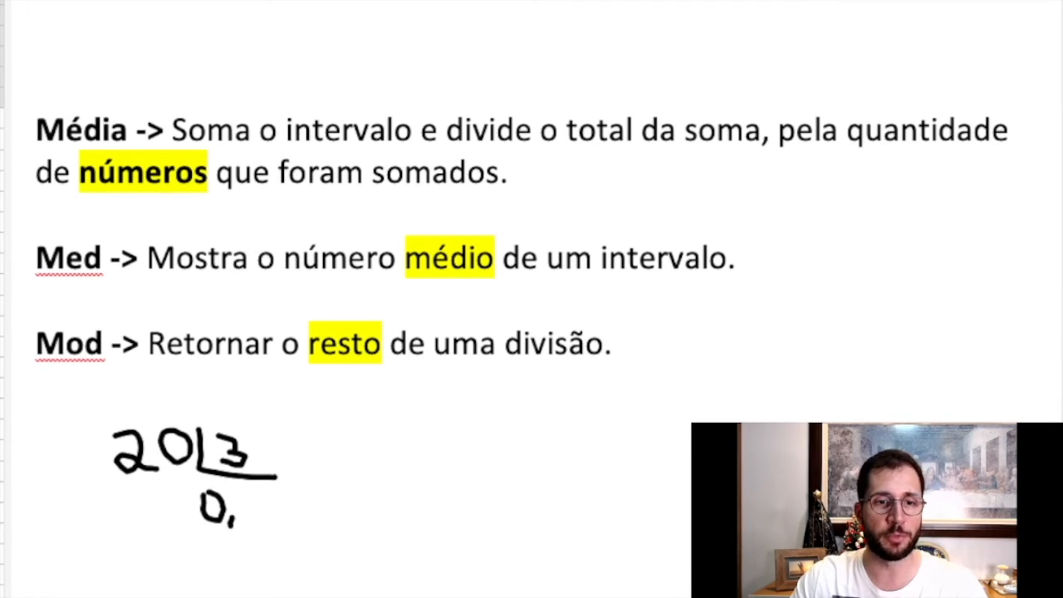
{"action": "mouse_move", "coordinate": [256, 496]}
{"action": "left_mouse_down"}
{"action": "mouse_move", "coordinate": [247, 528]}
{"action": "mouse_move", "coordinate": [269, 520]}
{"action": "mouse_move", "coordinate": [249, 517]}
{"action": "left_mouse_up"}
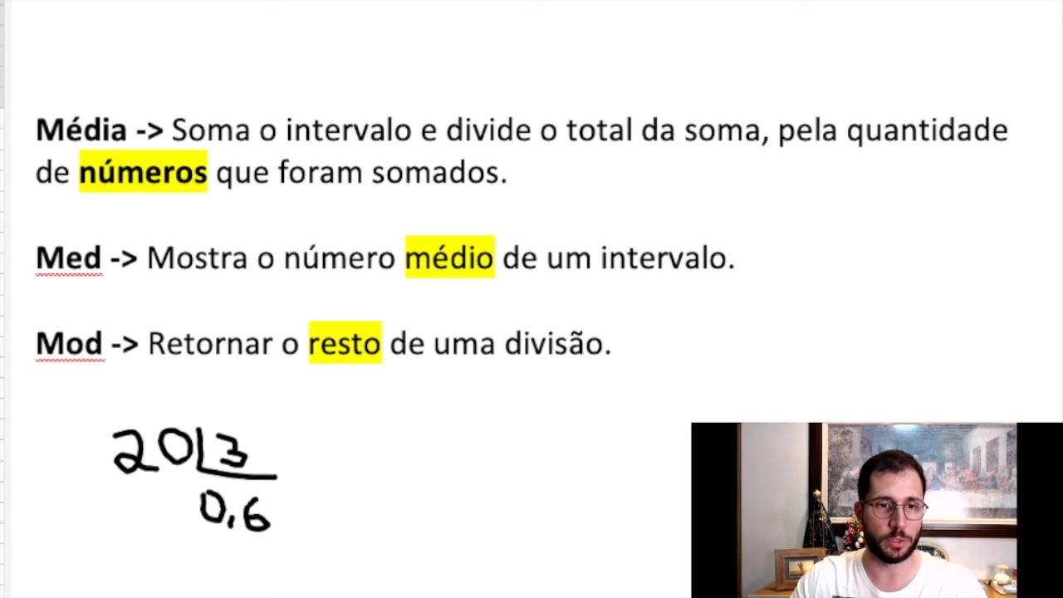
{"action": "mouse_move", "coordinate": [138, 492]}
{"action": "left_mouse_down"}
{"action": "mouse_move", "coordinate": [129, 525]}
{"action": "mouse_move", "coordinate": [140, 531]}
{"action": "left_mouse_up"}
{"action": "mouse_move", "coordinate": [171, 493]}
{"action": "left_mouse_down"}
{"action": "mouse_move", "coordinate": [164, 509]}
{"action": "mouse_move", "coordinate": [178, 521]}
{"action": "mouse_move", "coordinate": [187, 495]}
{"action": "mouse_move", "coordinate": [172, 495]}
{"action": "mouse_move", "coordinate": [159, 524]}
{"action": "mouse_move", "coordinate": [184, 536]}
{"action": "mouse_move", "coordinate": [177, 521]}
{"action": "left_mouse_up"}
{"action": "left_click_drag", "start_coordinate": [96, 486], "coordinate": [105, 489]}
{"action": "mouse_move", "coordinate": [99, 545]}
{"action": "left_mouse_down"}
{"action": "mouse_move", "coordinate": [185, 552]}
{"action": "mouse_move", "coordinate": [154, 572]}
{"action": "mouse_move", "coordinate": [148, 597]}
{"action": "left_mouse_up"}
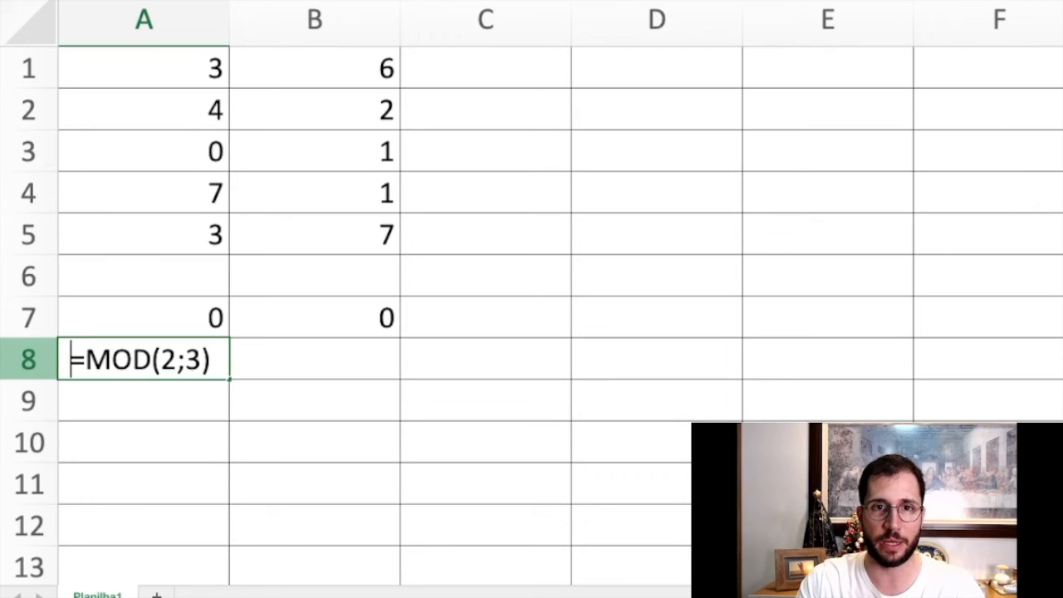
In the spreadsheet, remove the leading space from the formula in A8 so that it calculates, and switch back to the text document.
{"action": "key", "text": "BackSpace"}
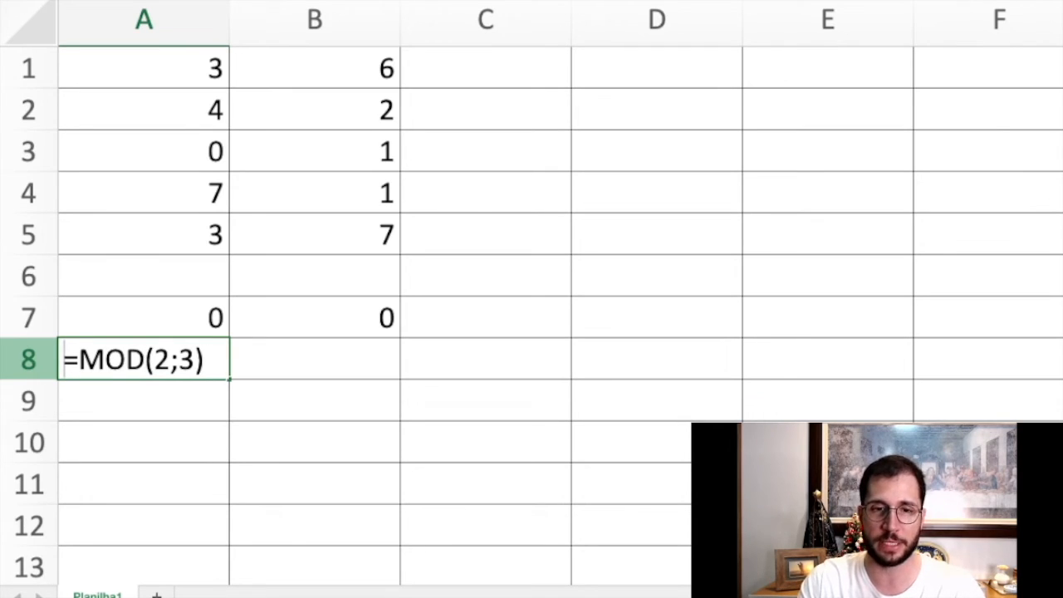
{"action": "key", "text": "Return"}
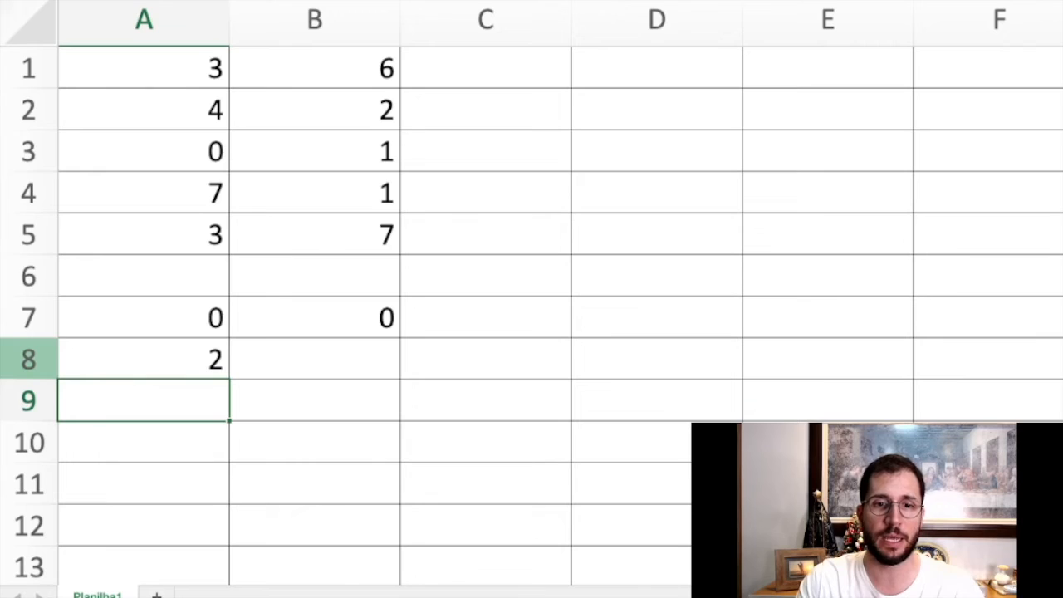
{"action": "key", "text": "Up"}
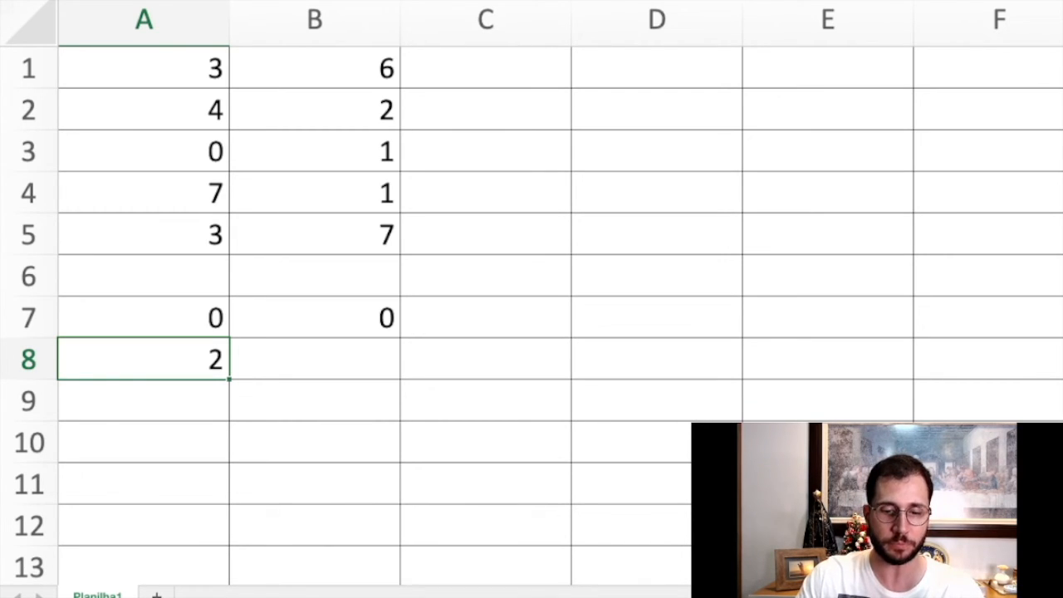
{"action": "key", "text": "super+Tab"}
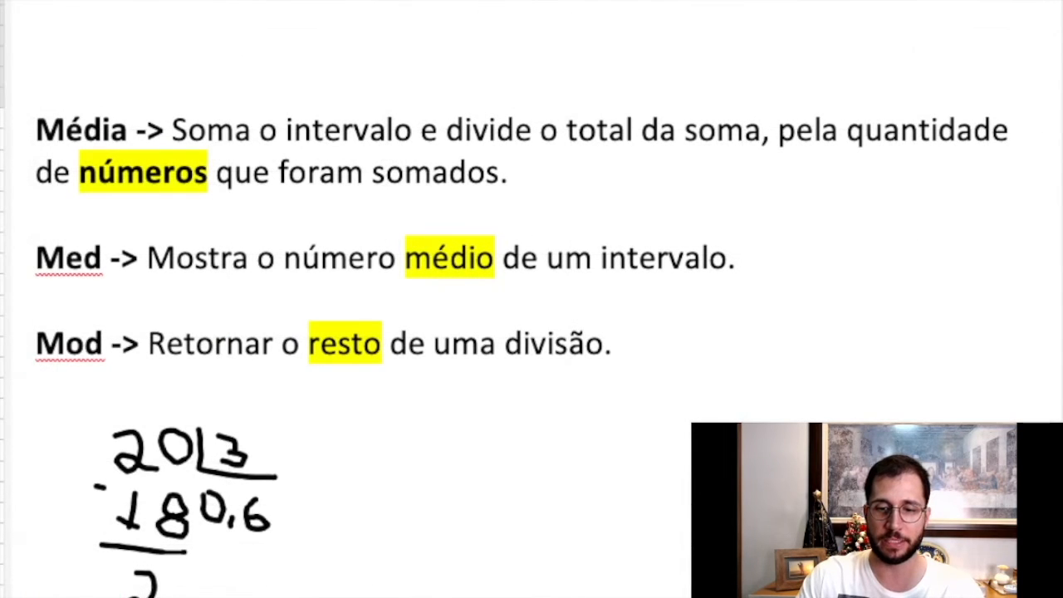